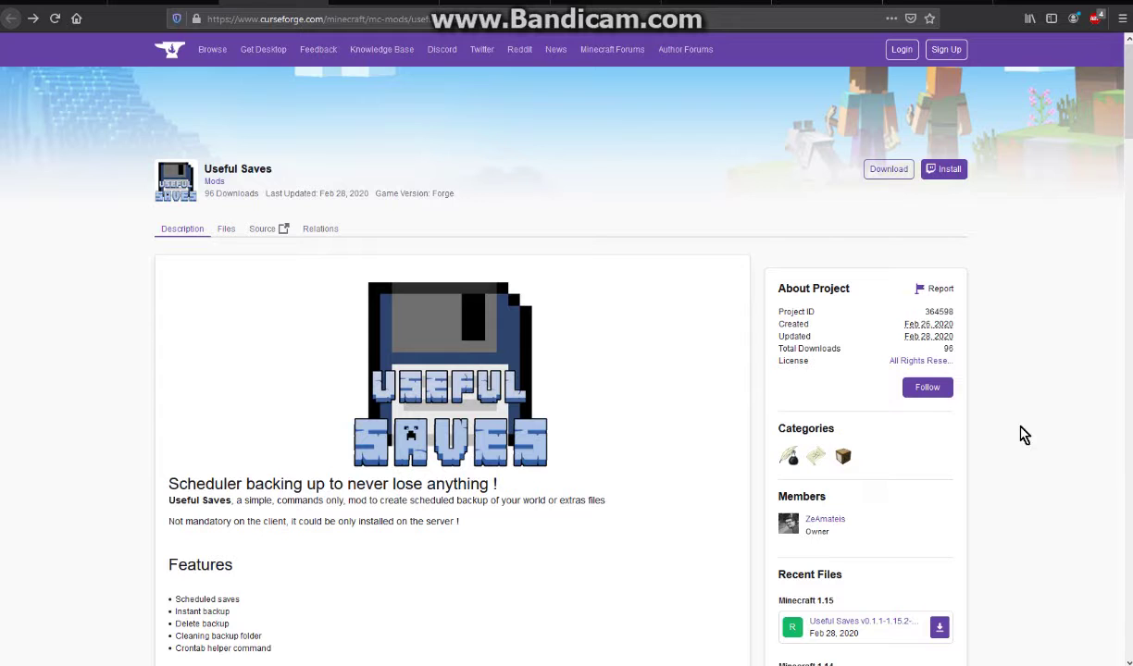
# Read through the features, config options and start of the commands list on the Useful Saves mod page
pyautogui.scroll(-3, 1012, 447)
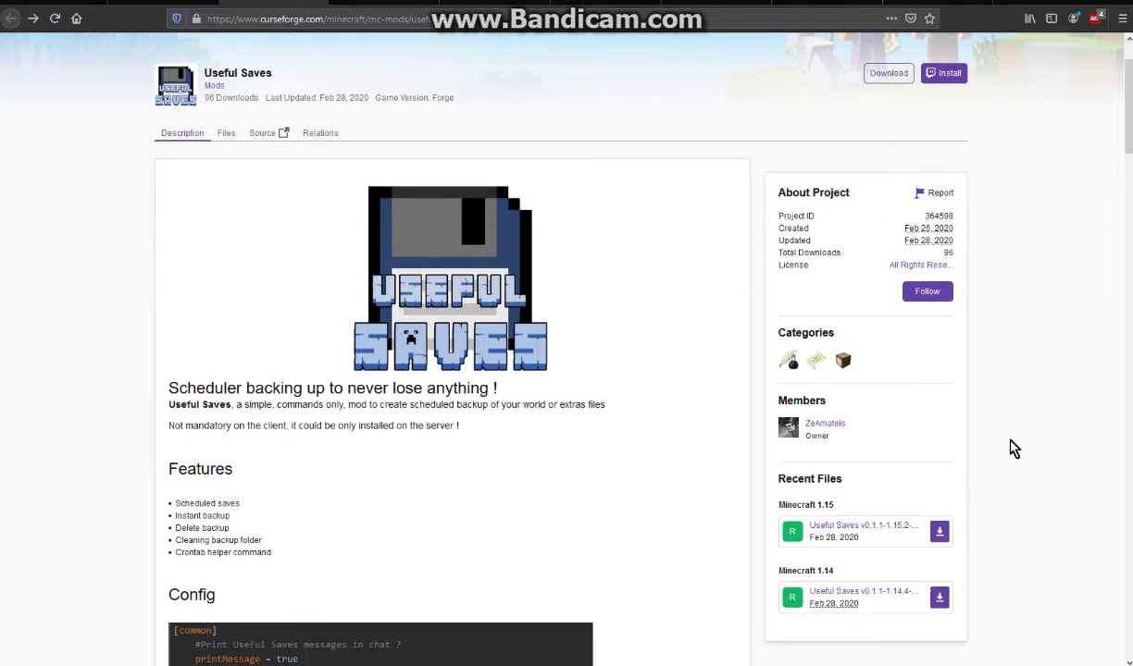
pyautogui.moveTo(175, 367); pyautogui.dragTo(308, 416)
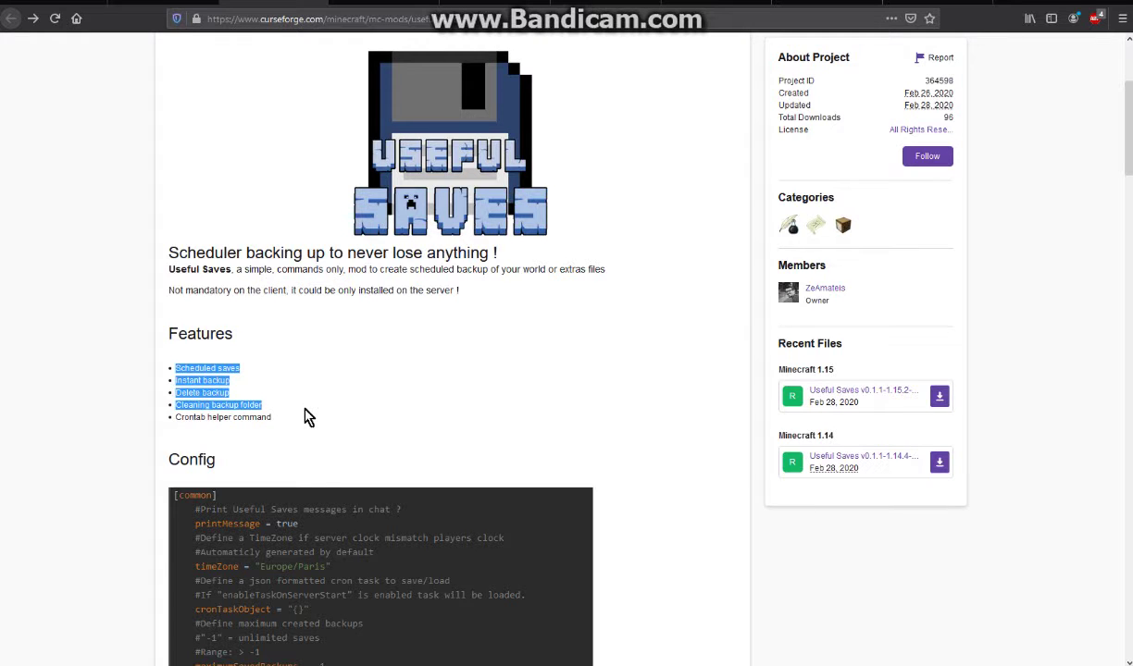
pyautogui.click(491, 389)
pyautogui.scroll(-2, 624, 444)
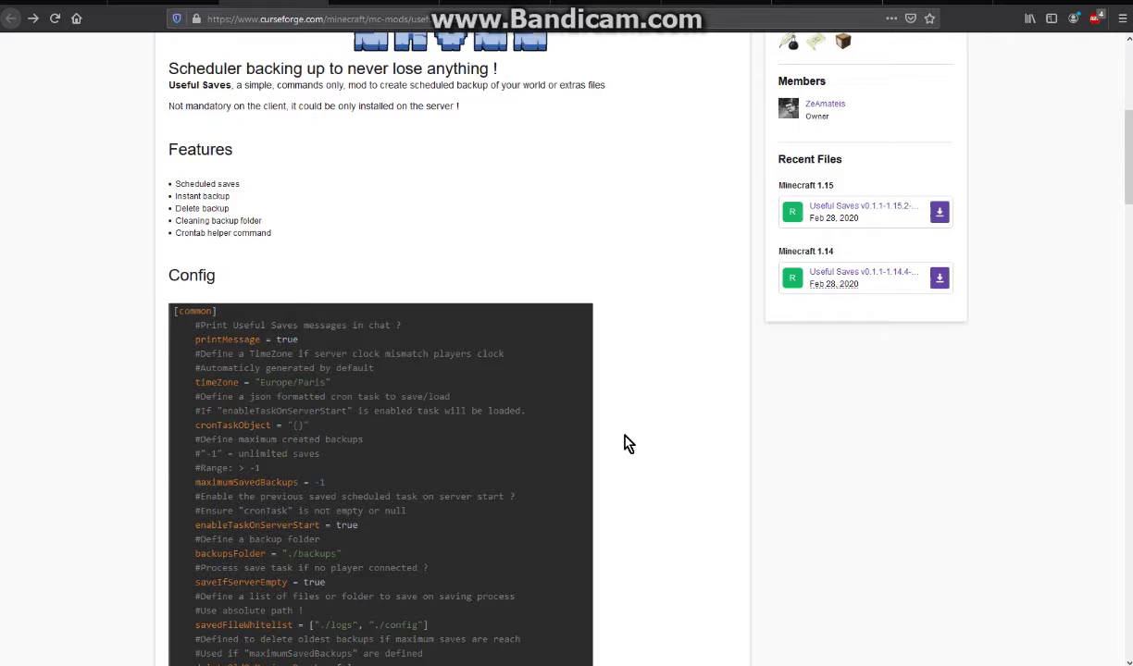
pyautogui.scroll(-2, 625, 444)
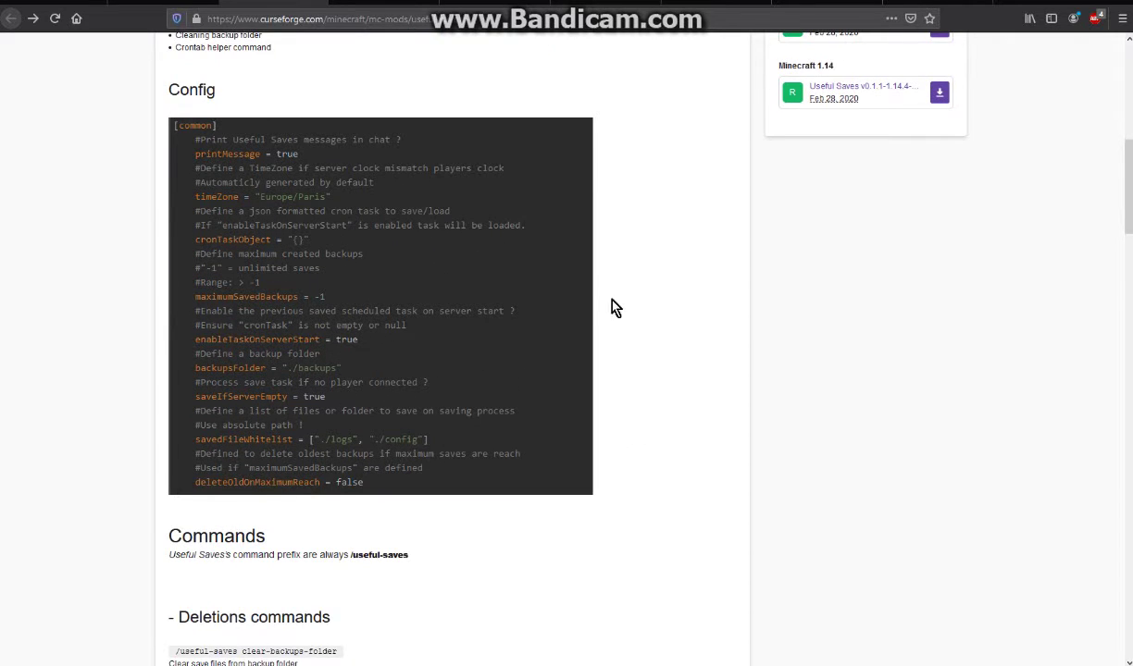
pyautogui.scroll(1, 611, 307)
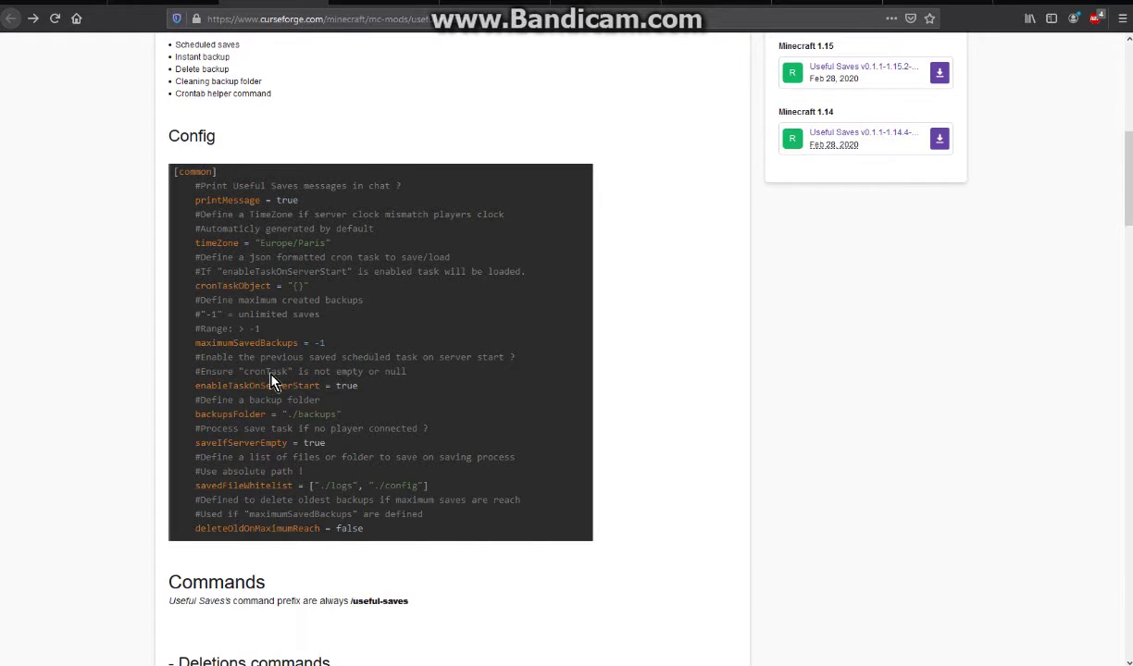
pyautogui.click(447, 442)
pyautogui.scroll(-2, 925, 488)
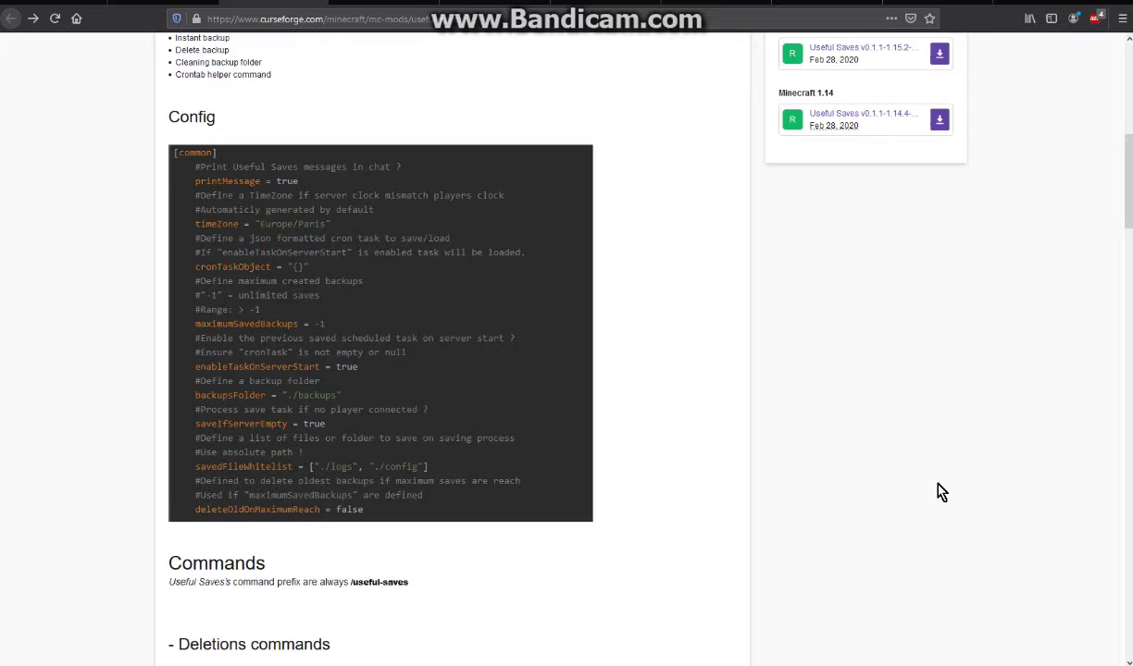
pyautogui.click(960, 489)
pyautogui.scroll(-4, 960, 490)
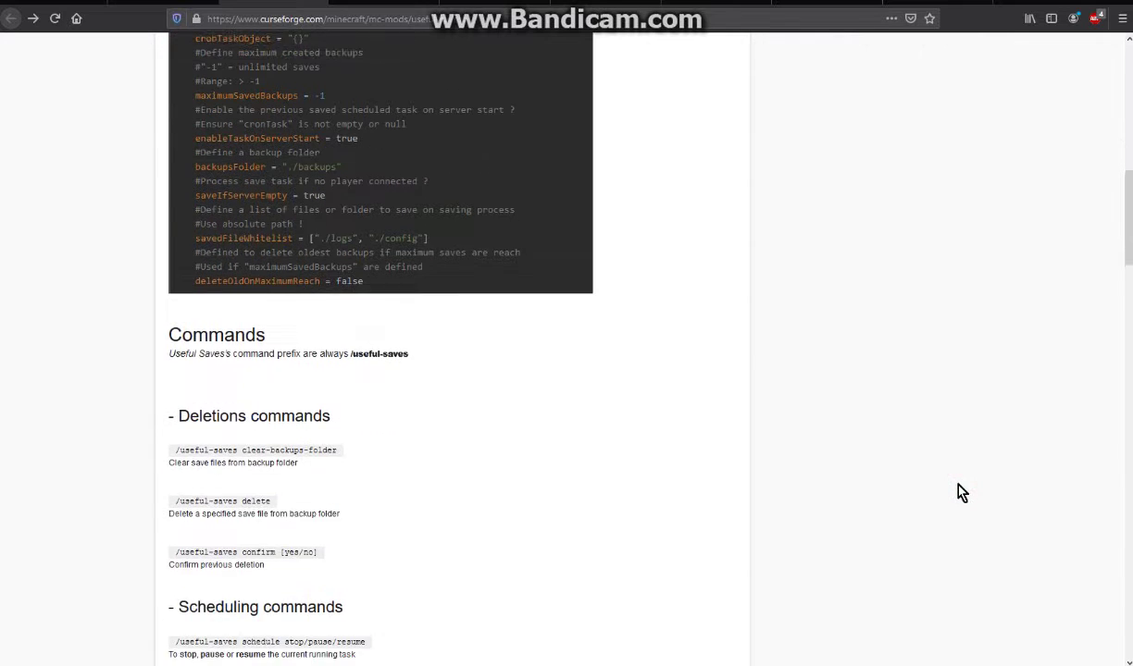
pyautogui.scroll(-4, 929, 488)
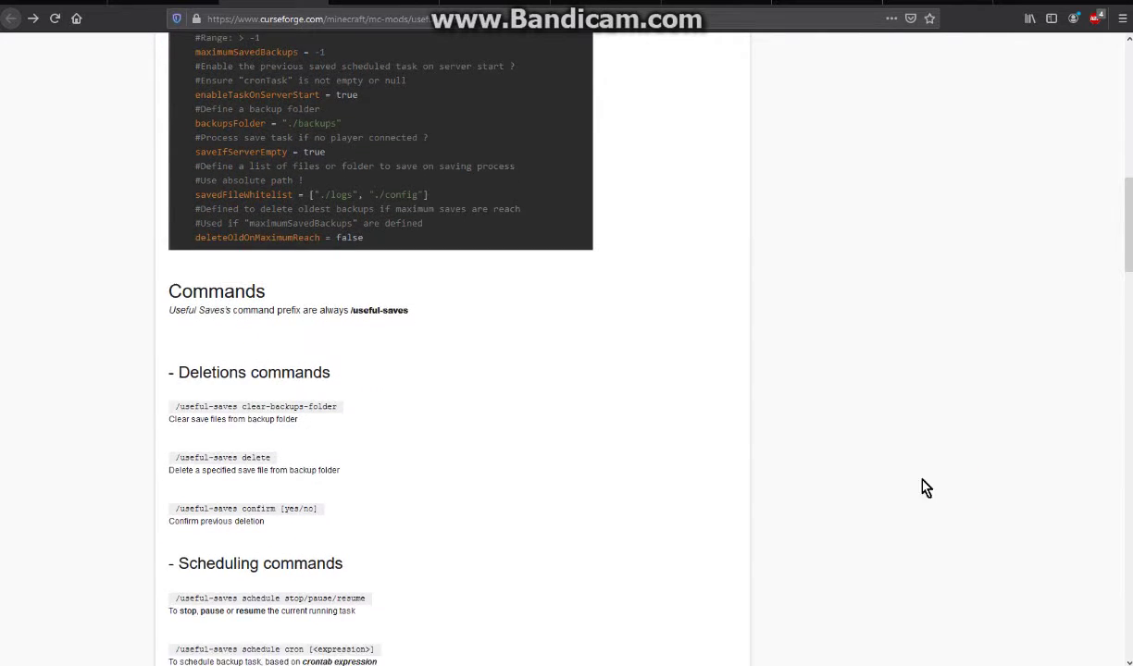
# Switch to Minecraft and browse the options of /useful-saves config in the chat, including timeZone, then clear the subcommand
pyautogui.hotkey('alt', 'Tab')
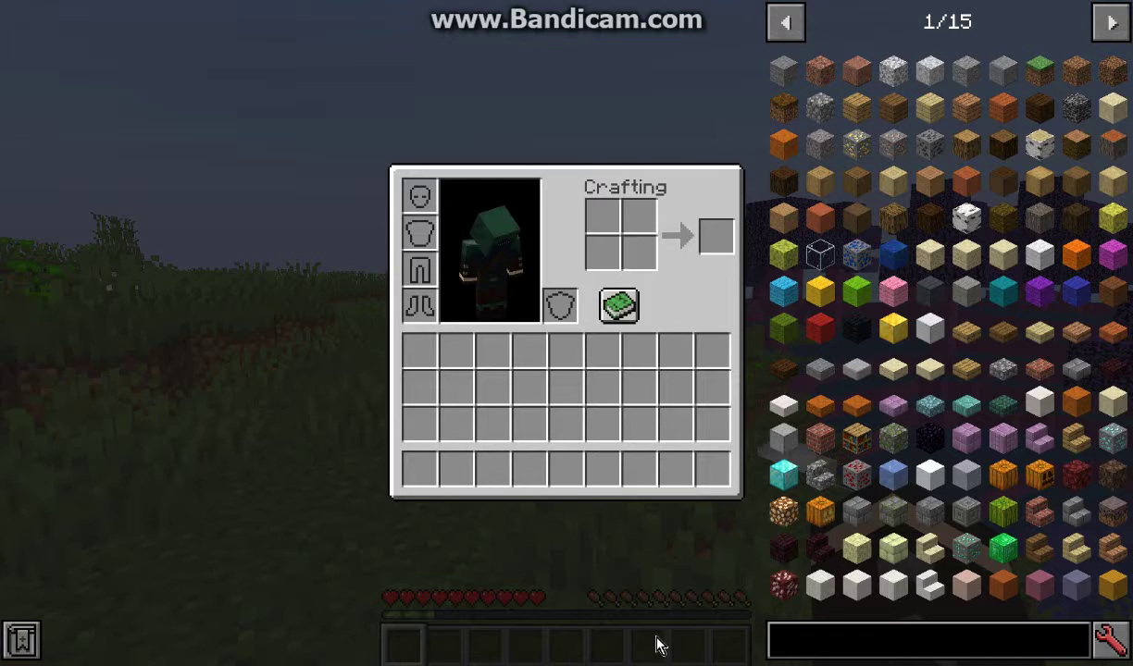
pyautogui.write('e/useful')
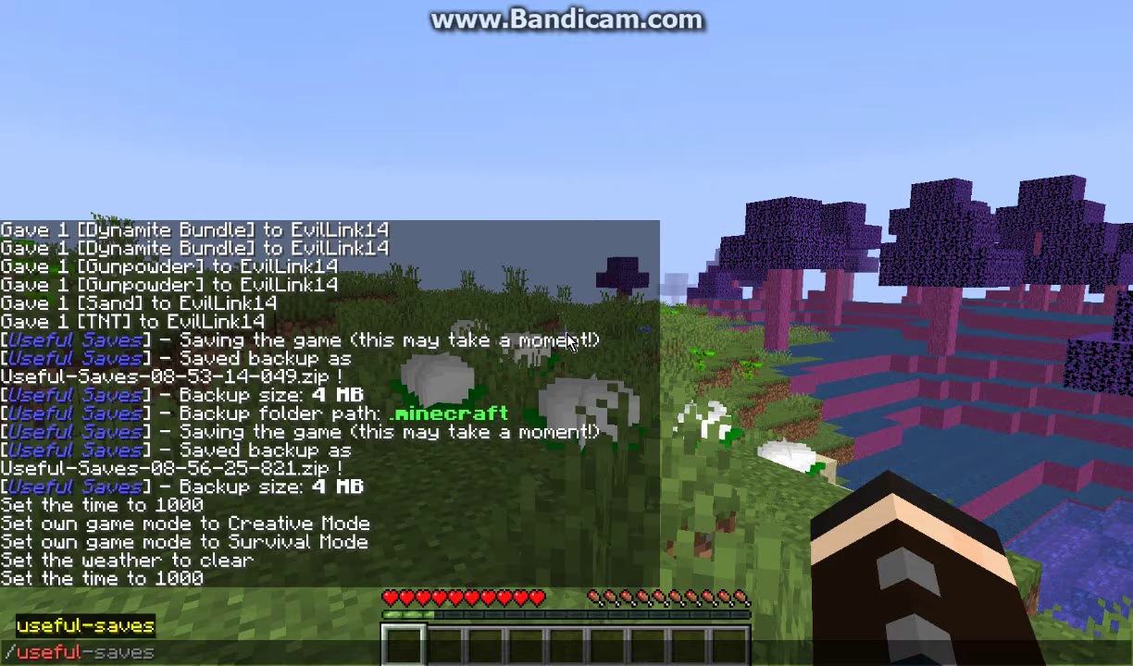
pyautogui.press('Tab')
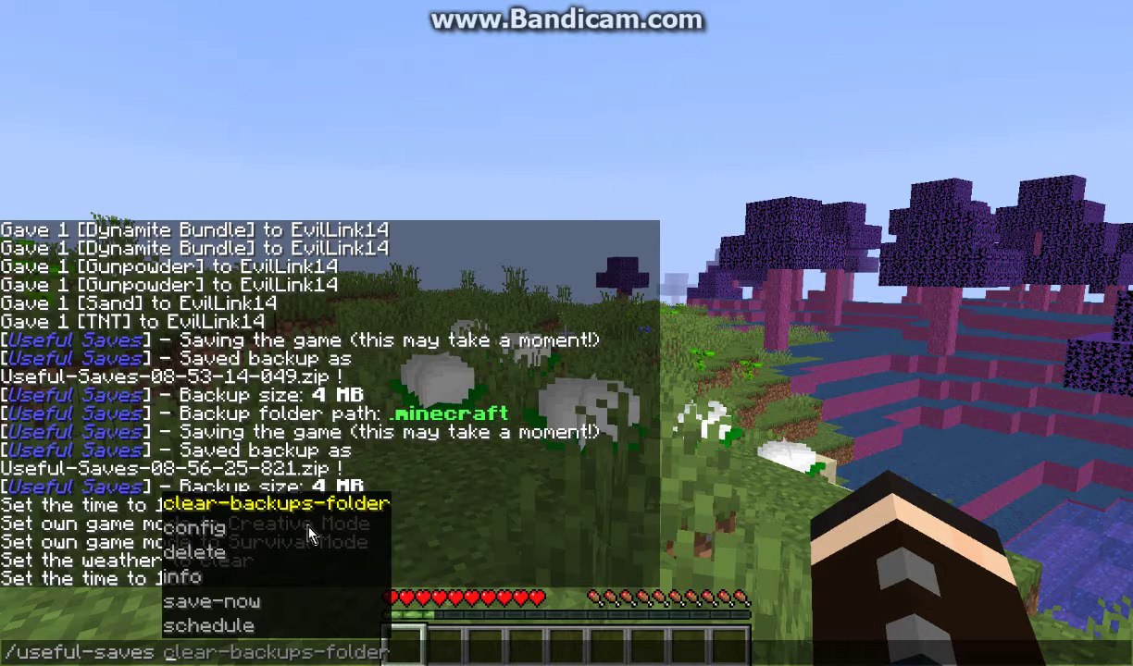
pyautogui.click(199, 532)
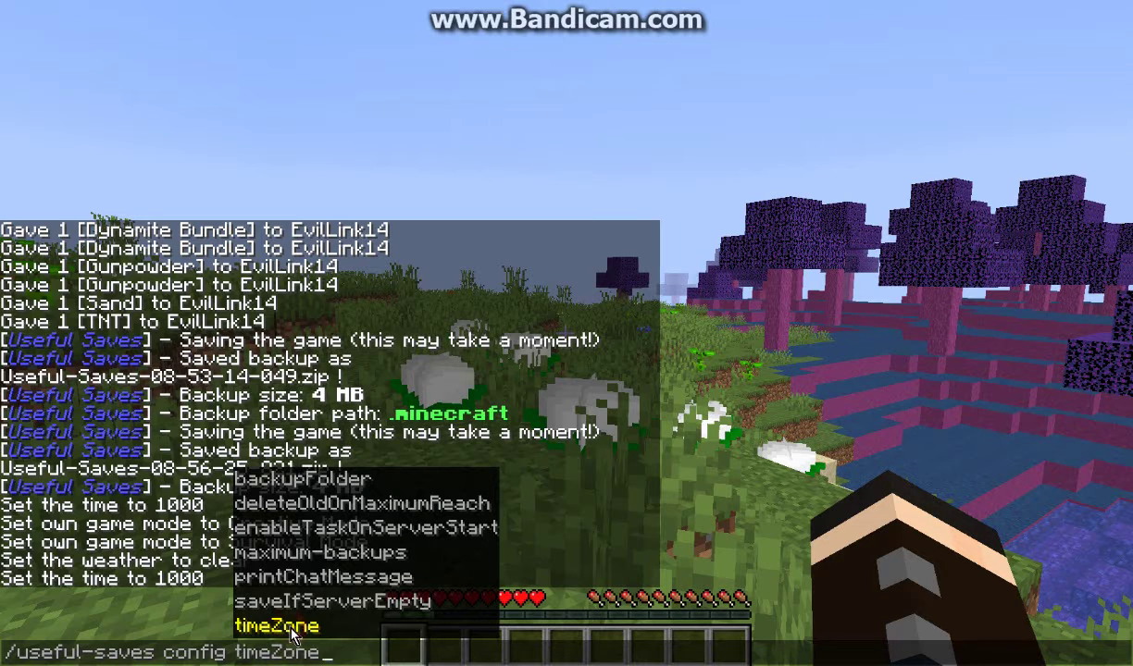
pyautogui.click(322, 627)
pyautogui.press('BackSpace')
pyautogui.press('BackSpace')
pyautogui.press('BackSpace')
pyautogui.press('BackSpace')
pyautogui.press('BackSpace')
pyautogui.press('BackSpace')
pyautogui.press('BackSpace')
pyautogui.press('BackSpace')
pyautogui.press('BackSpace')
pyautogui.press('BackSpace')
pyautogui.press('BackSpace')
pyautogui.press('BackSpace')
pyautogui.press('BackSpace')
pyautogui.press('BackSpace')
pyautogui.press('BackSpace')
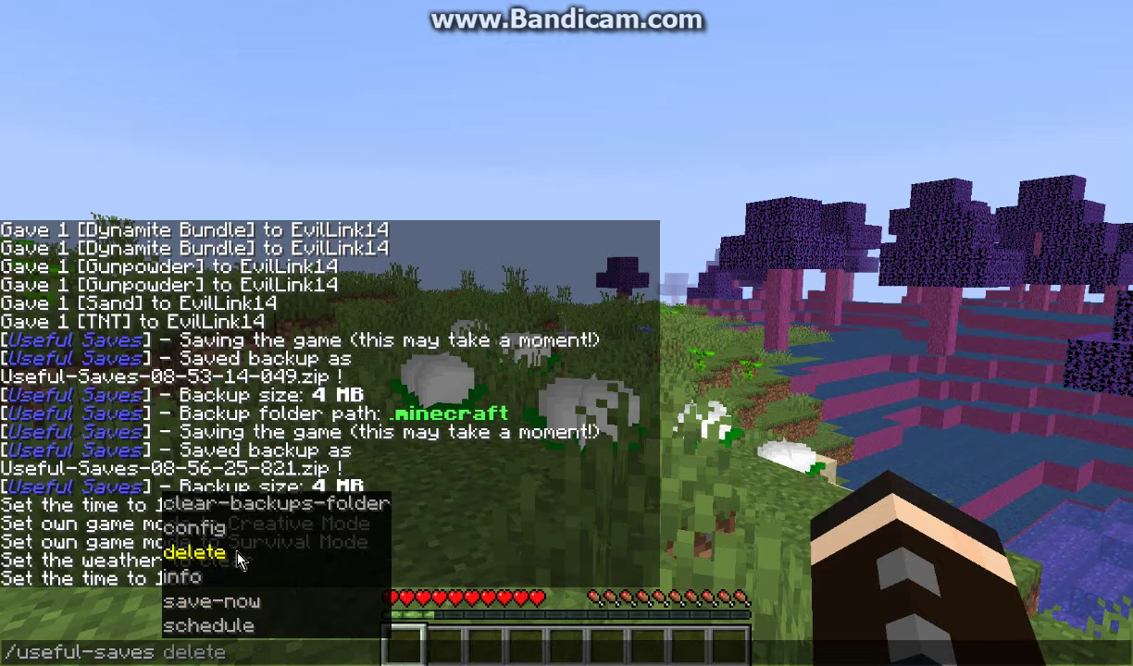
# View the available targets of /useful-saves delete without running it, returning to the subcommand suggestions
pyautogui.click(222, 560)
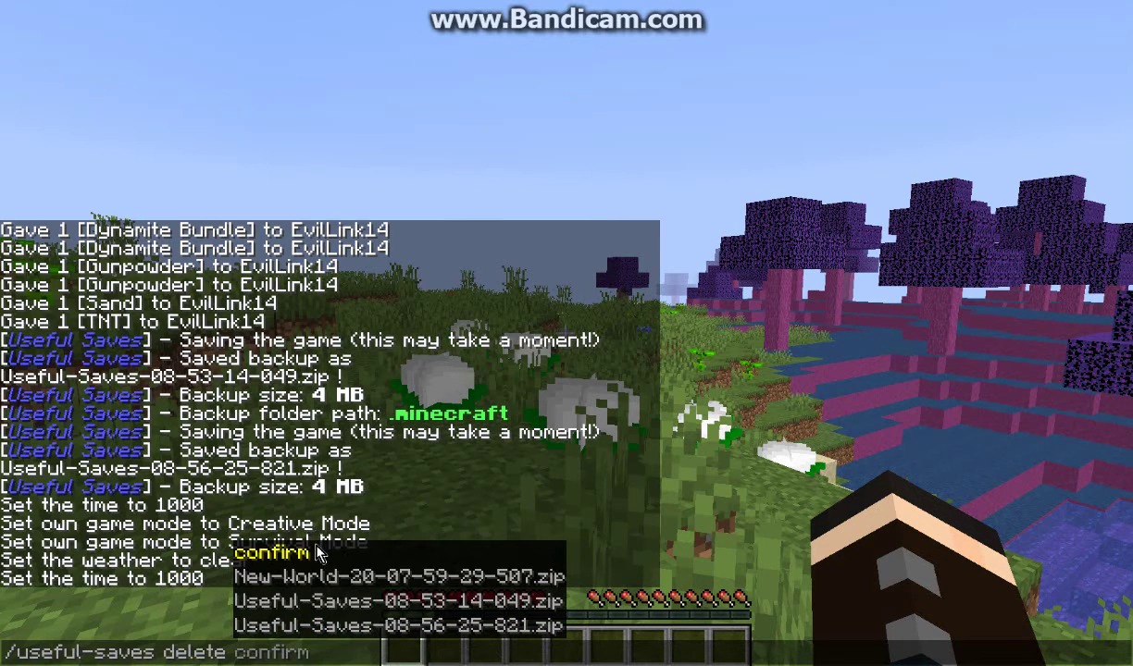
pyautogui.press('BackSpace')
pyautogui.press('Tab')
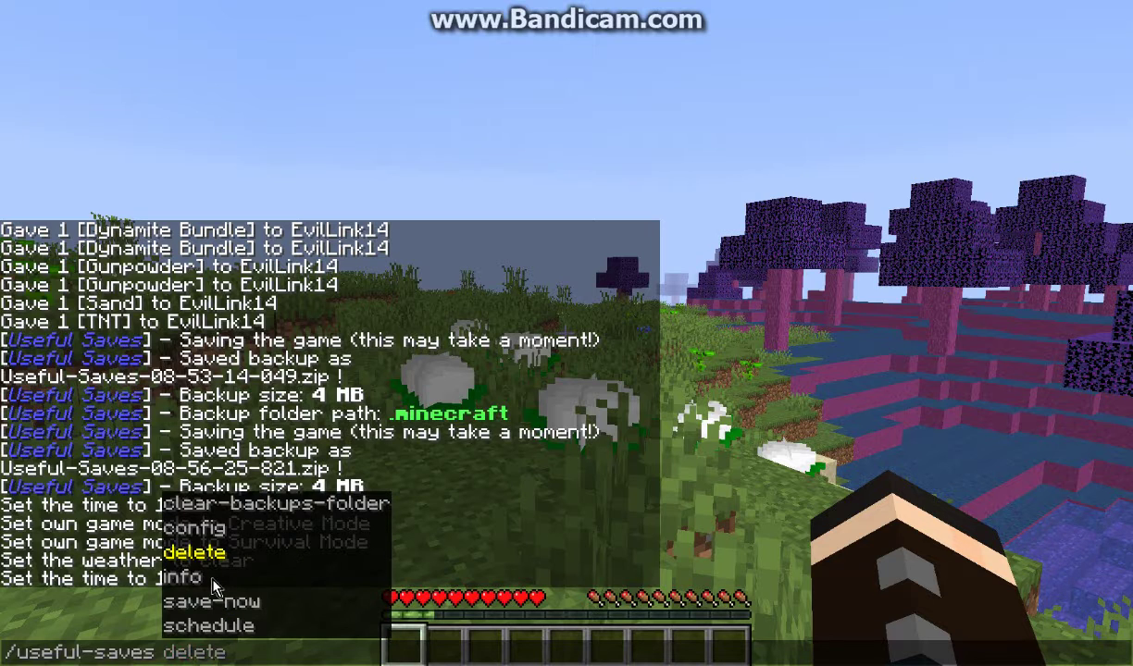
# Run /useful-saves info in the chat
pyautogui.click(213, 577)
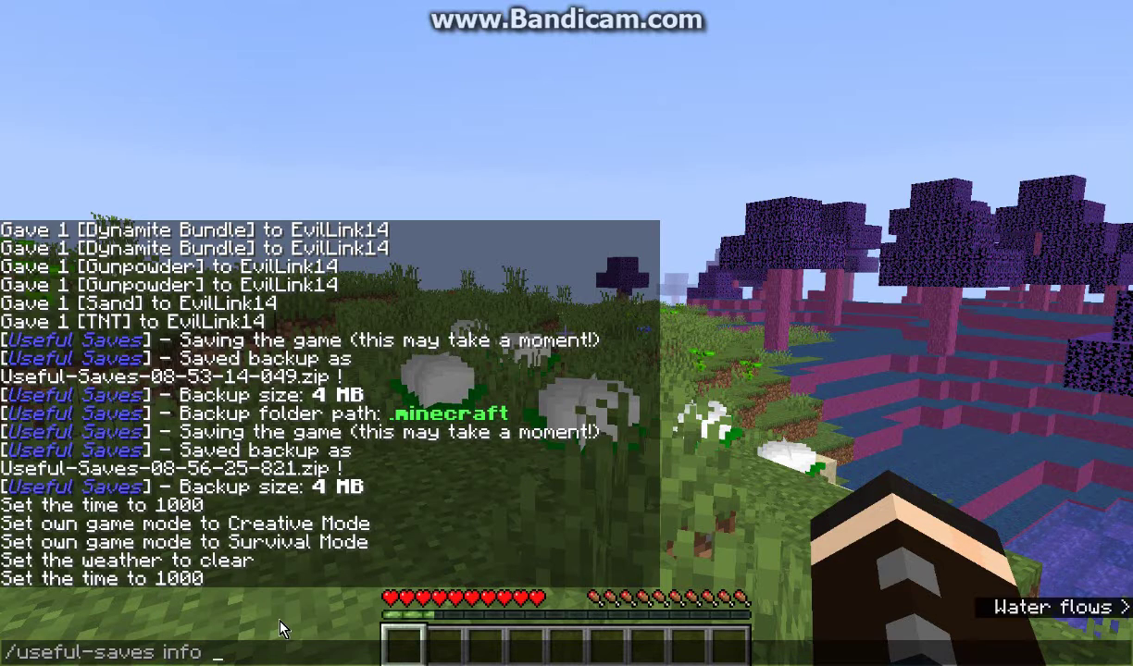
pyautogui.press('BackSpace')
pyautogui.press('Return')
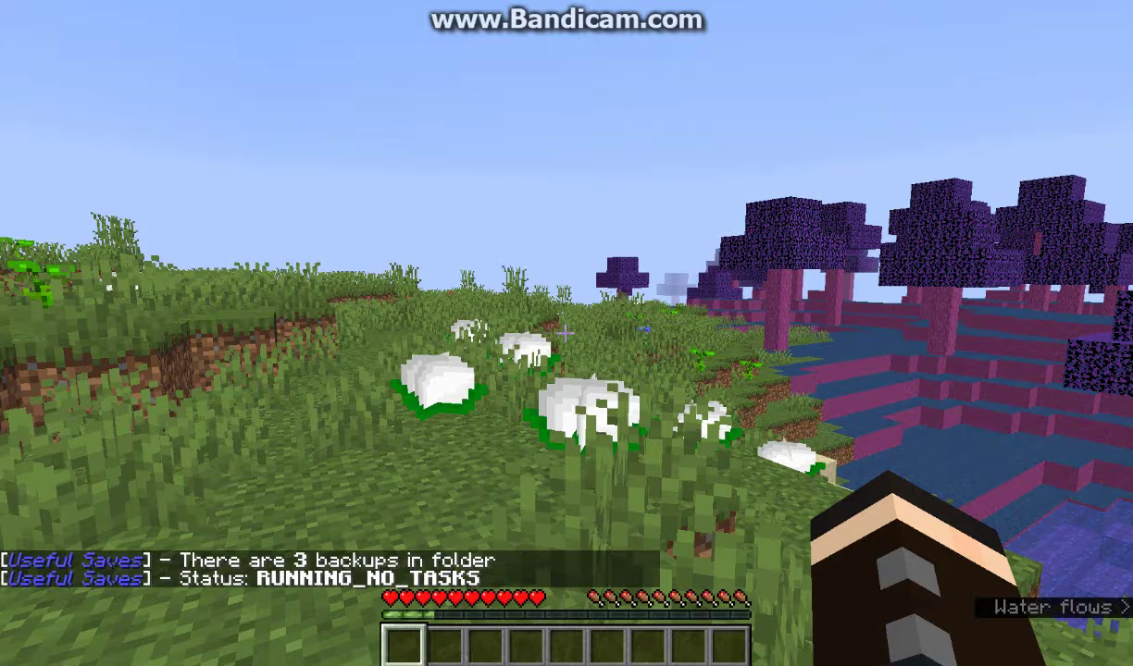
# Reopen the chat with the previous command and view the true/false options of /useful-saves save-now without running it
pyautogui.press('t')
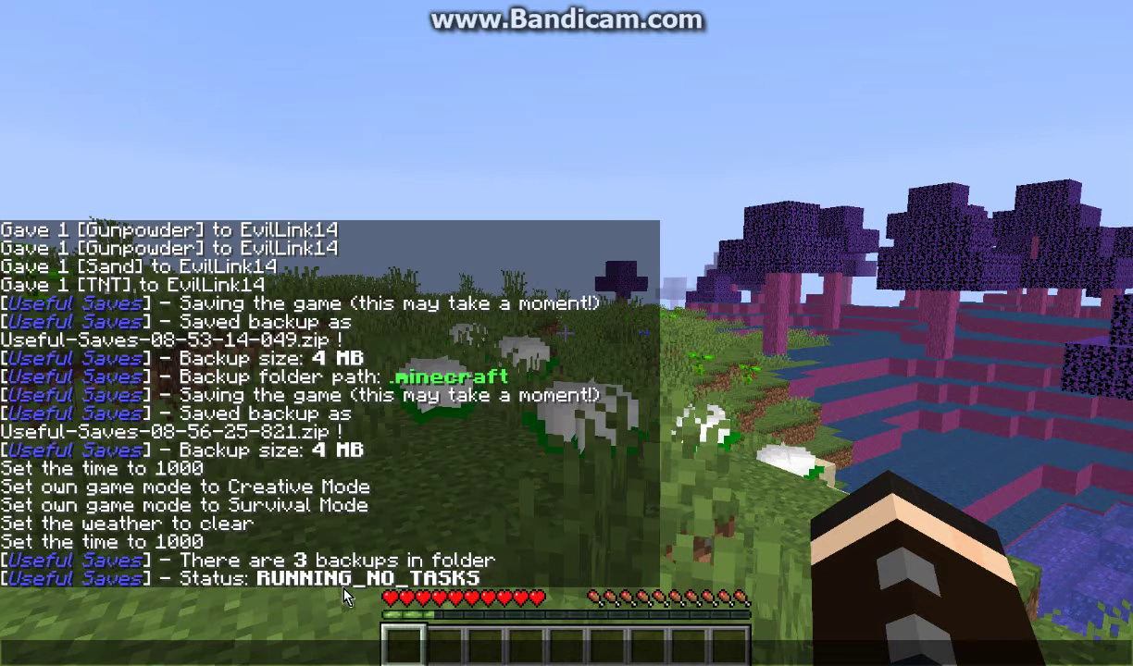
pyautogui.press('Up')
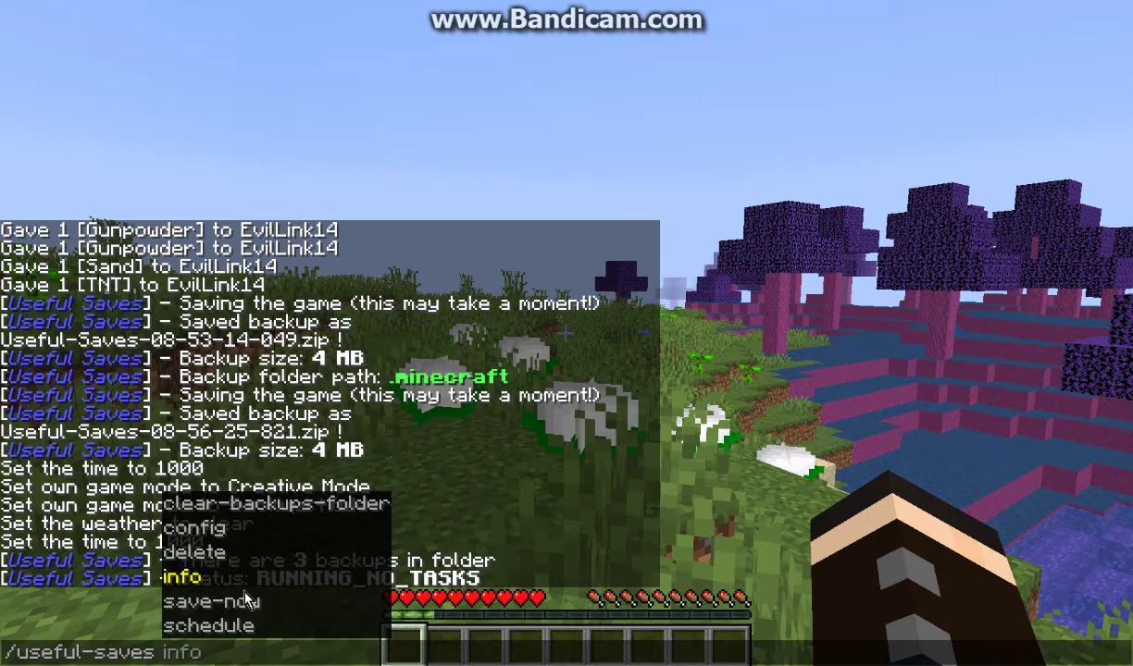
pyautogui.click(284, 603)
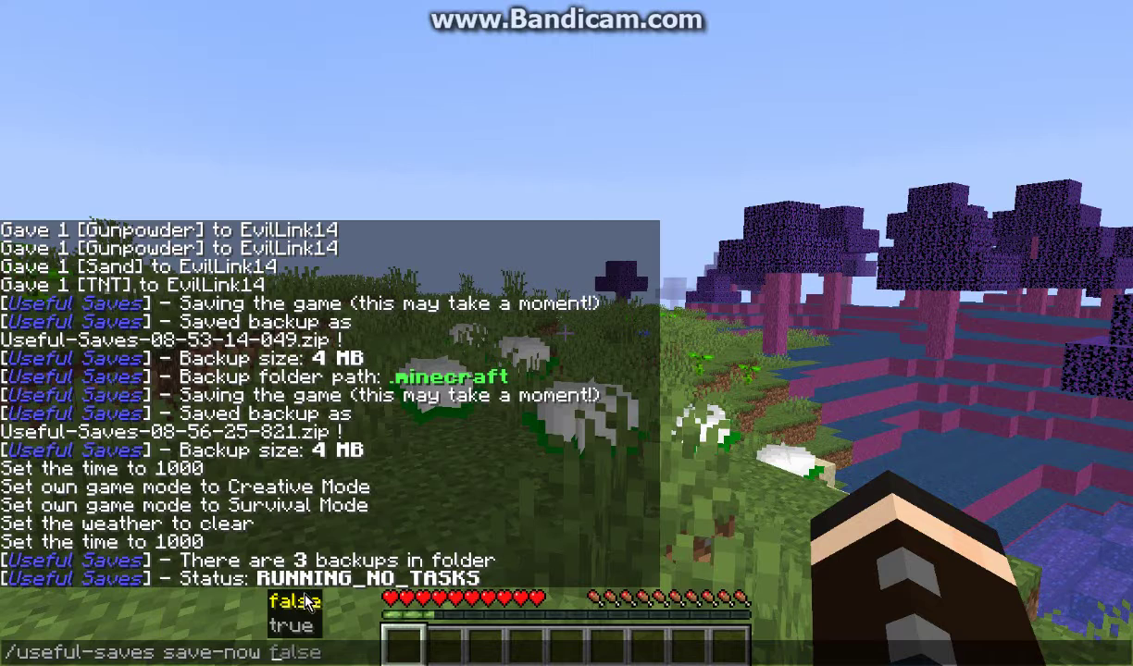
pyautogui.press('BackSpace')
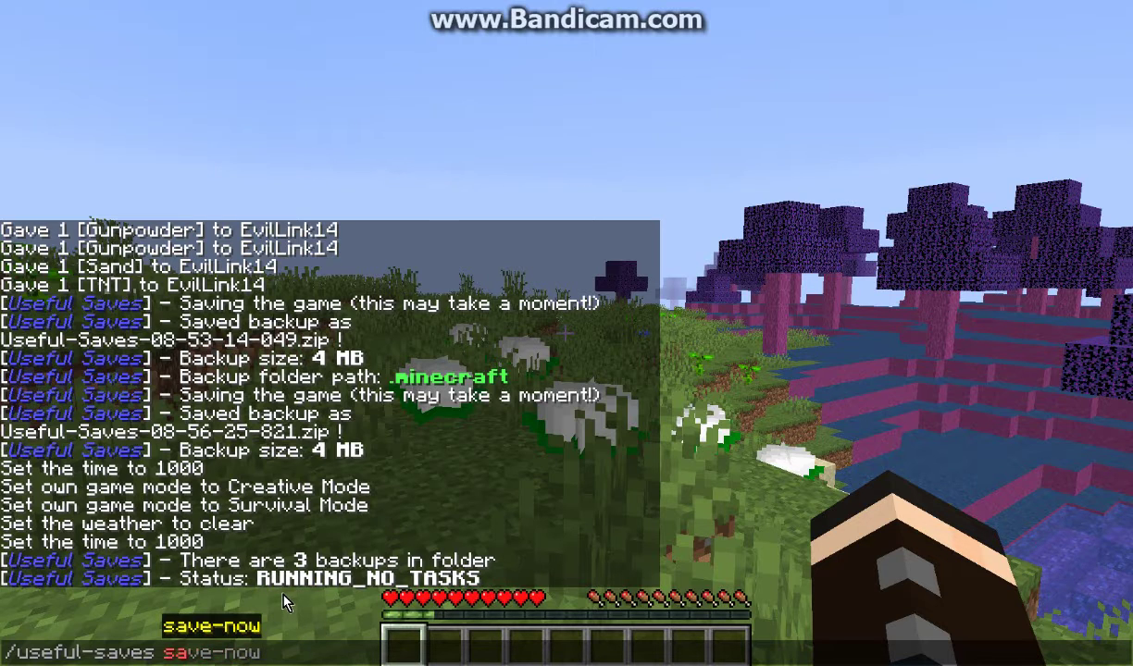
# View the /useful-saves schedule subcommands and the suggested cron expression, then clear cron from the command
pyautogui.press('Tab')
pyautogui.press('Tab')
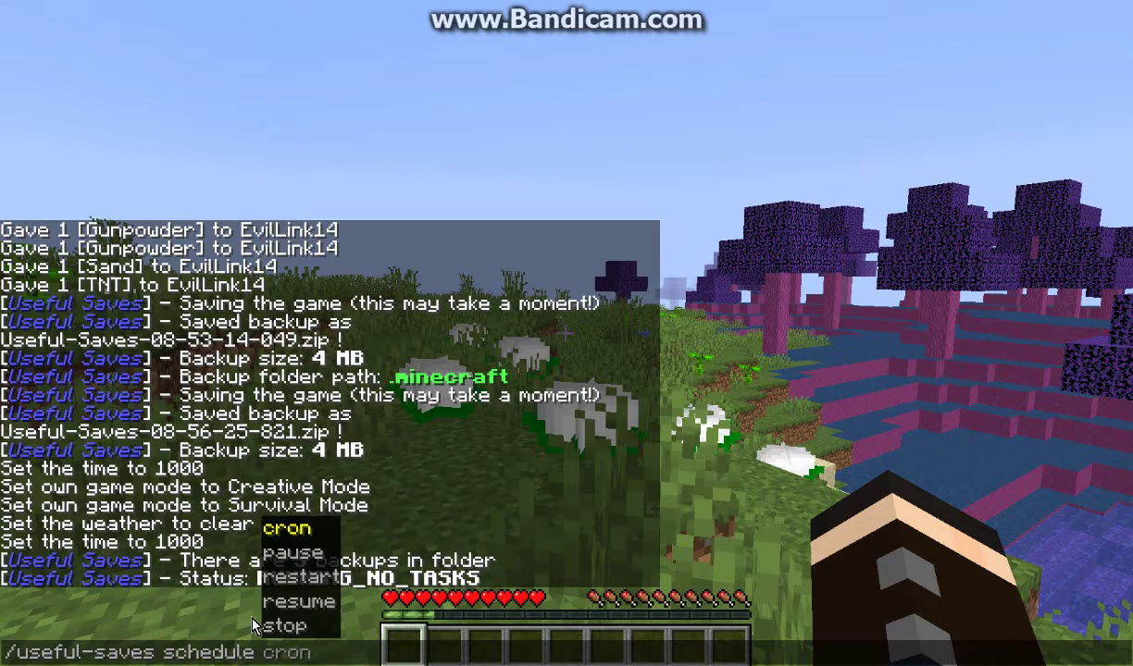
pyautogui.click(305, 532)
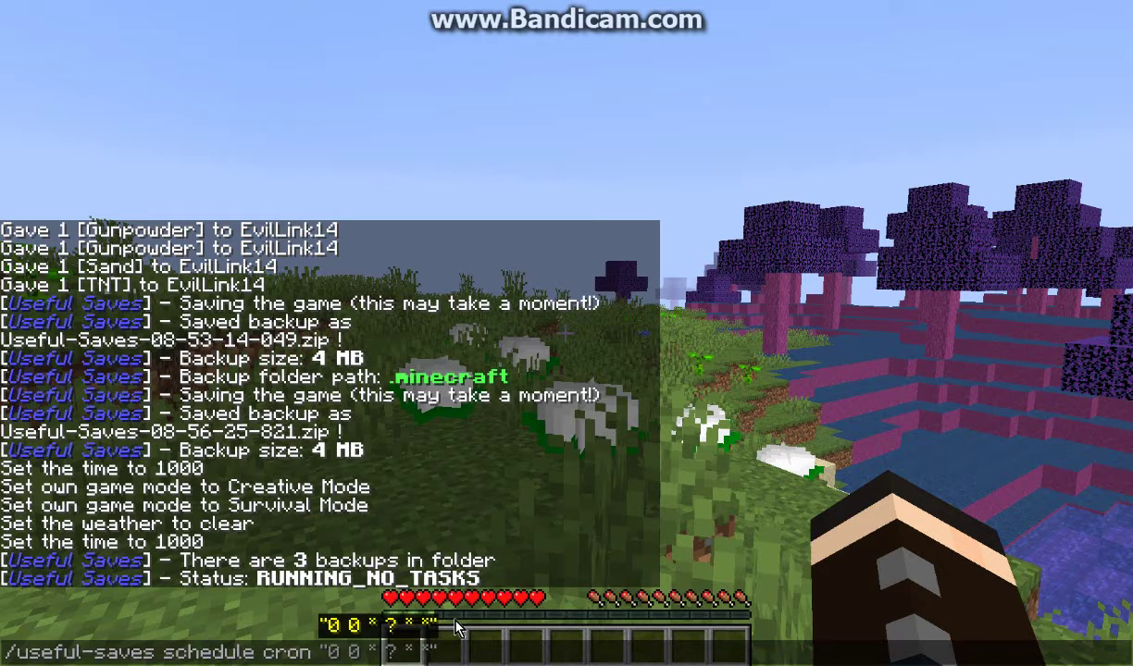
pyautogui.press('BackSpace')
pyautogui.press('BackSpace')
pyautogui.press('BackSpace')
pyautogui.press('BackSpace')
pyautogui.press('BackSpace')
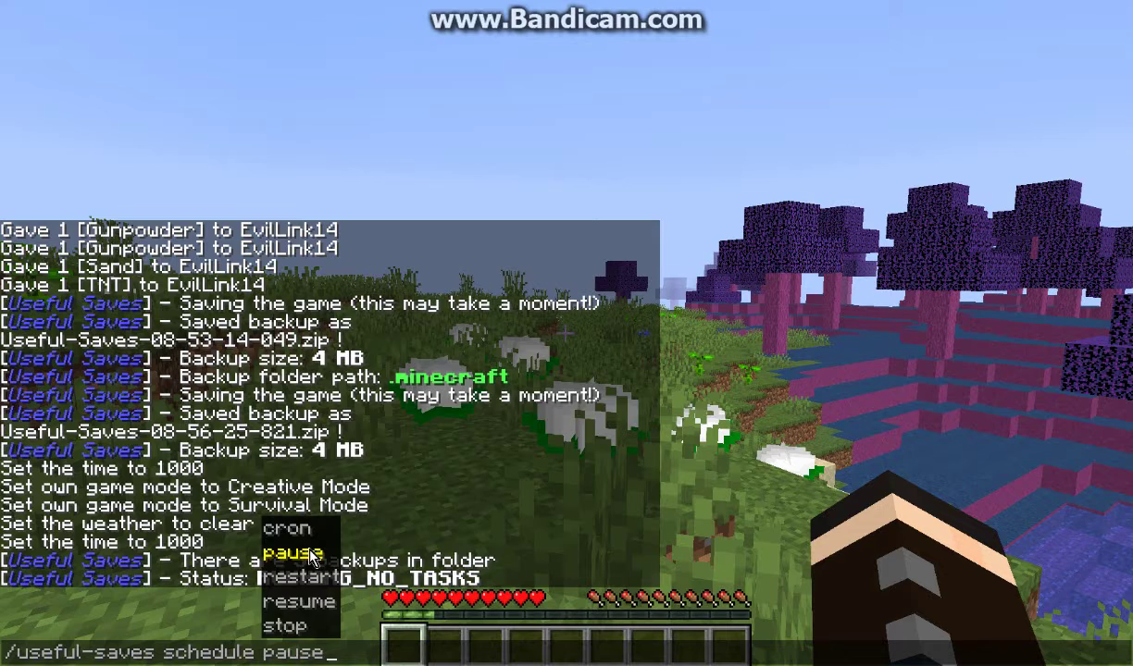
# Preview the pause and resume subcommands of /useful-saves schedule without running them
pyautogui.click(312, 554)
pyautogui.press('BackSpace')
pyautogui.press('BackSpace')
pyautogui.press('BackSpace')
pyautogui.press('BackSpace')
pyautogui.press('BackSpace')
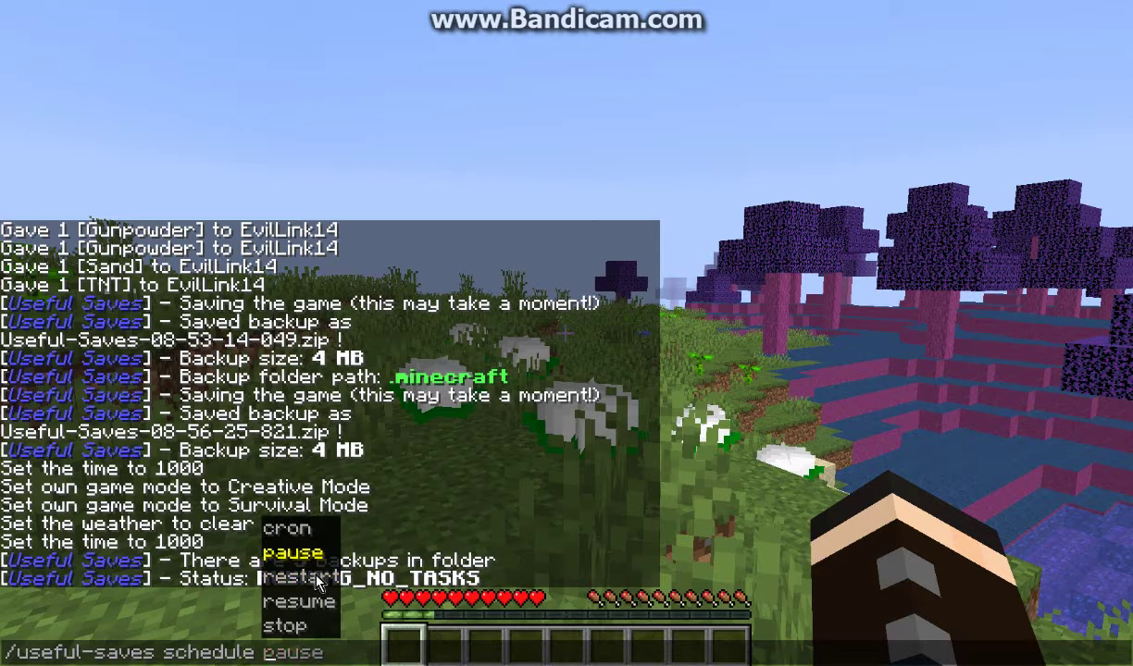
pyautogui.write('resume')
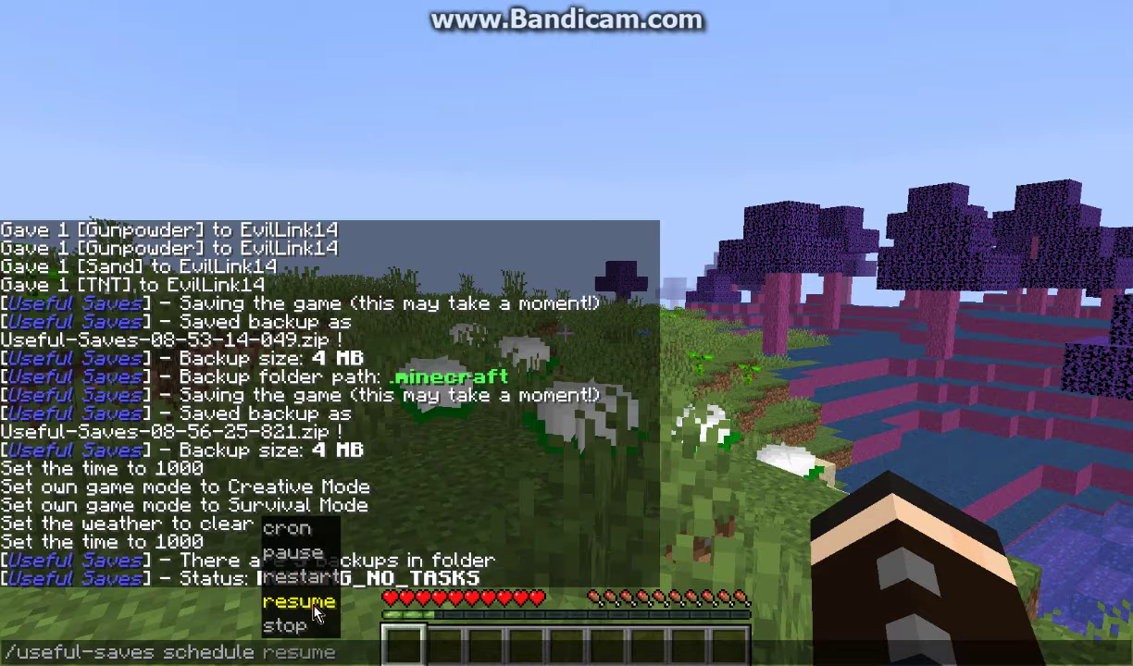
pyautogui.click(310, 596)
pyautogui.press('BackSpace')
pyautogui.press('BackSpace')
pyautogui.press('BackSpace')
pyautogui.press('BackSpace')
pyautogui.press('BackSpace')
pyautogui.press('BackSpace')
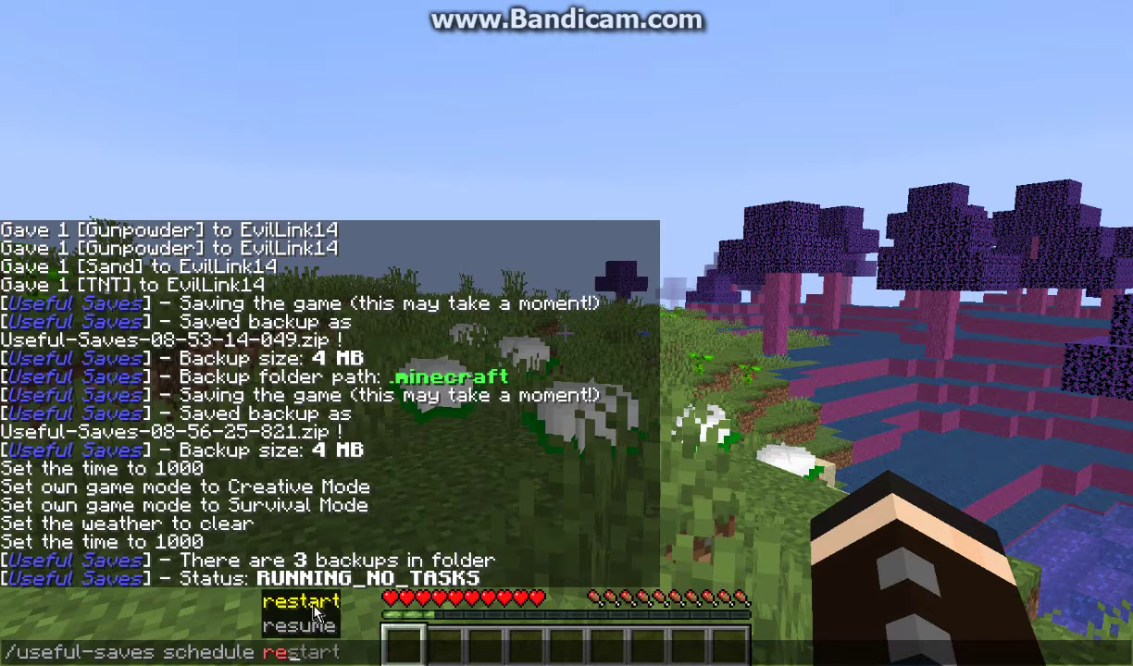
# Preview /useful-saves schedule stop without running it, then clear the command back to /useful-saves
pyautogui.click(298, 630)
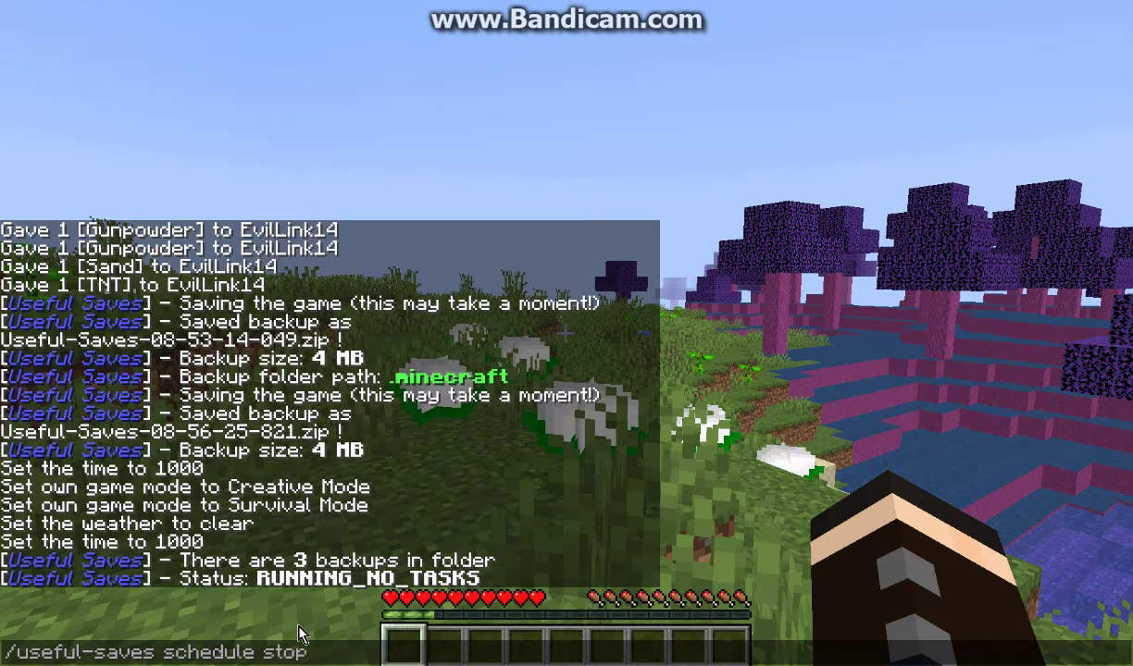
pyautogui.press('BackSpace')
pyautogui.press('BackSpace')
pyautogui.press('BackSpace')
pyautogui.press('BackSpace')
pyautogui.press('BackSpace')
pyautogui.press('BackSpace')
pyautogui.press('BackSpace')
pyautogui.press('BackSpace')
pyautogui.press('BackSpace')
pyautogui.press('BackSpace')
pyautogui.press('BackSpace')
pyautogui.press('BackSpace')
pyautogui.press('BackSpace')
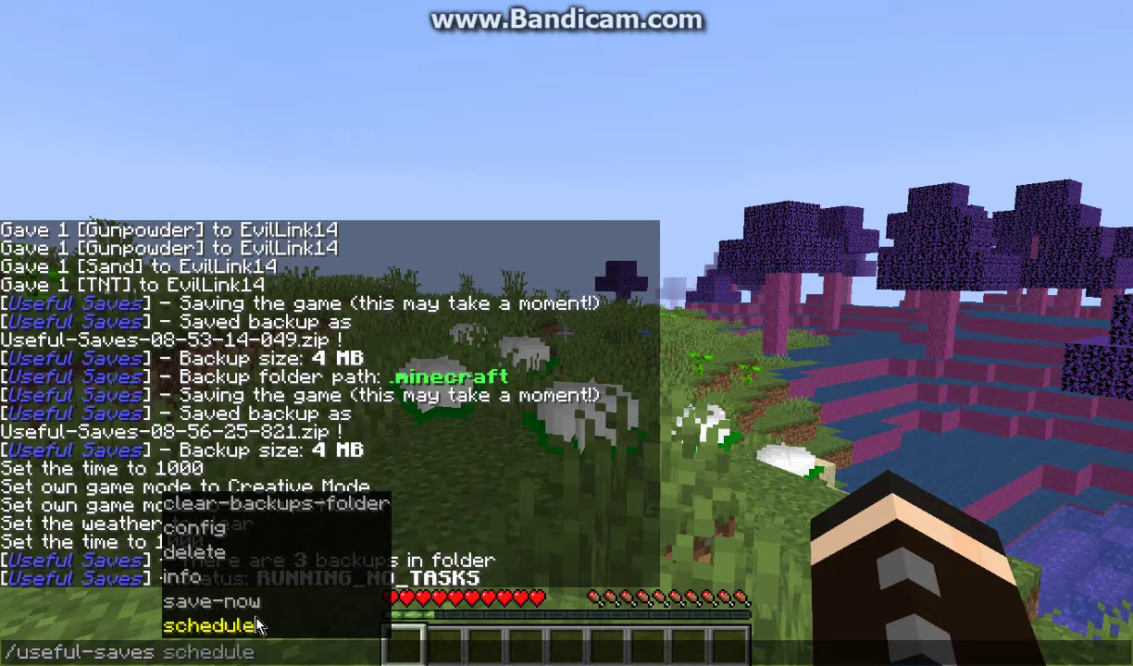
# Switch back to the browser and read the deletion and scheduling commands, including the optional TimeZone and flush parameters
pyautogui.hotkey('alt', 'Tab')
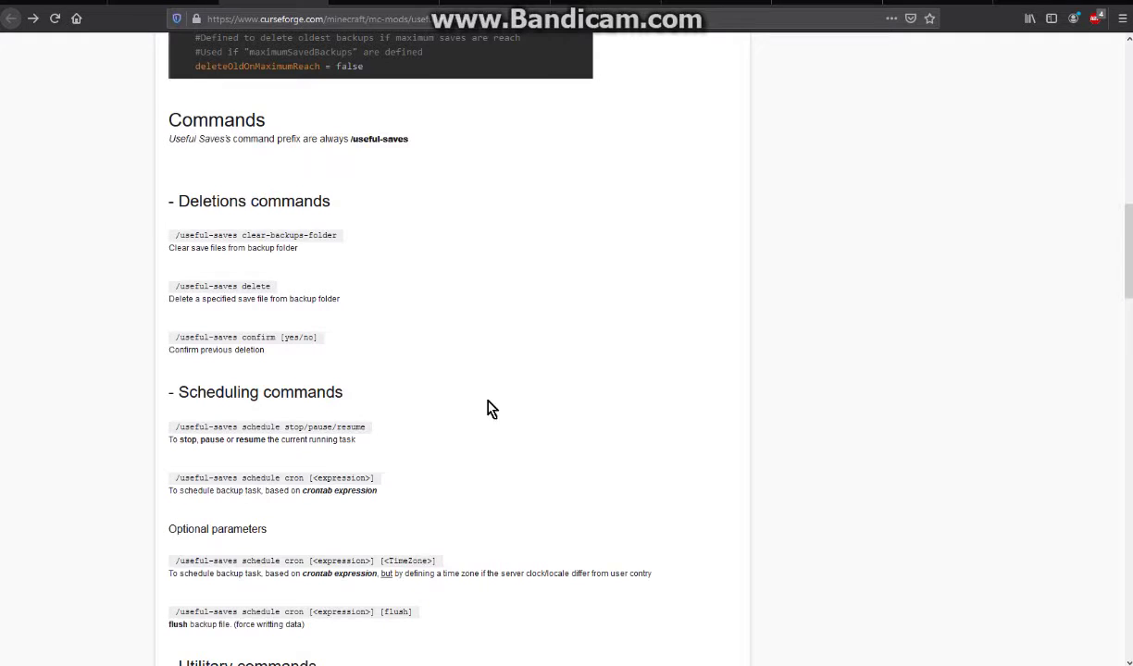
pyautogui.scroll(-1, 248, 342)
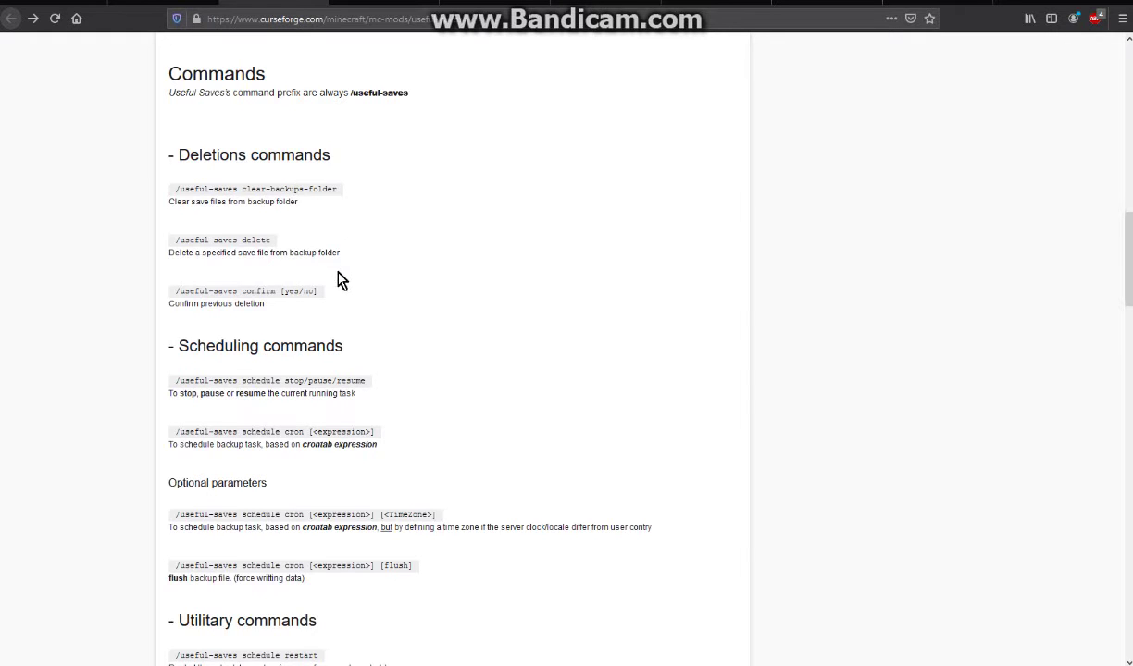
pyautogui.moveTo(329, 291); pyautogui.dragTo(279, 290)
pyautogui.click(400, 294)
pyautogui.scroll(-1, 537, 358)
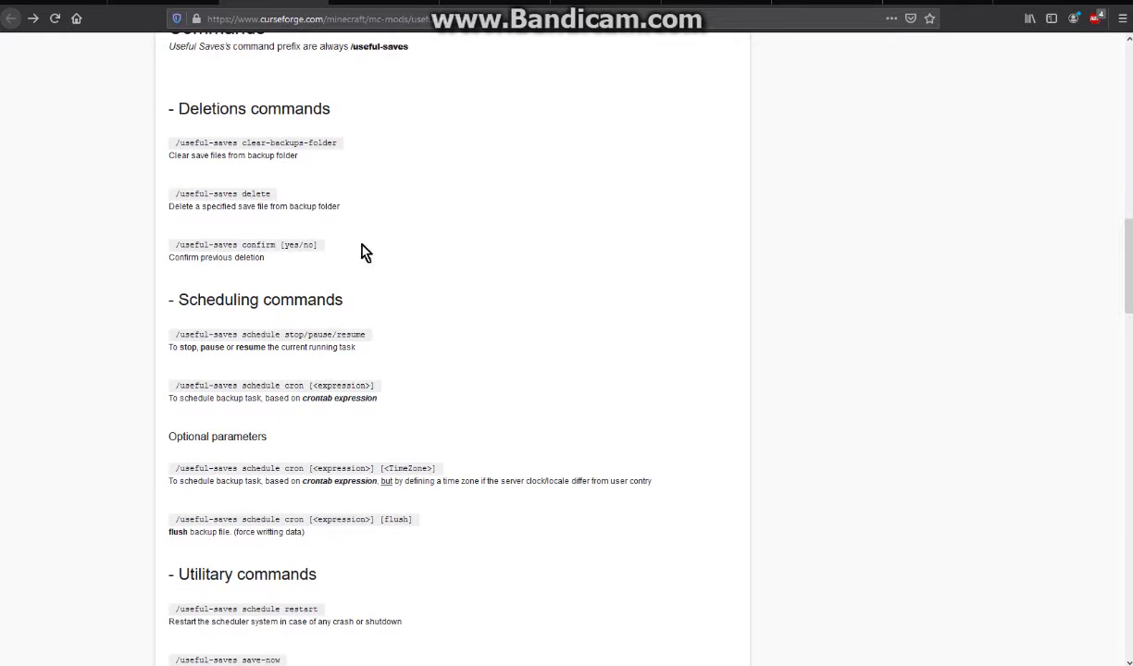
pyautogui.scroll(-3, 332, 363)
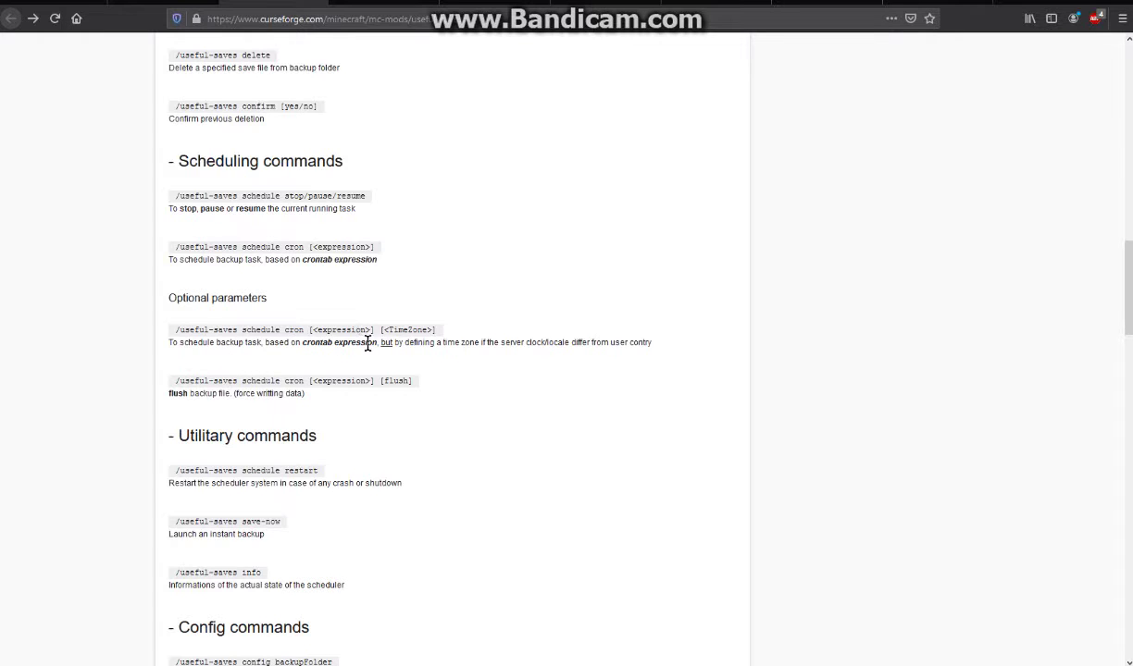
pyautogui.moveTo(308, 344); pyautogui.dragTo(667, 360)
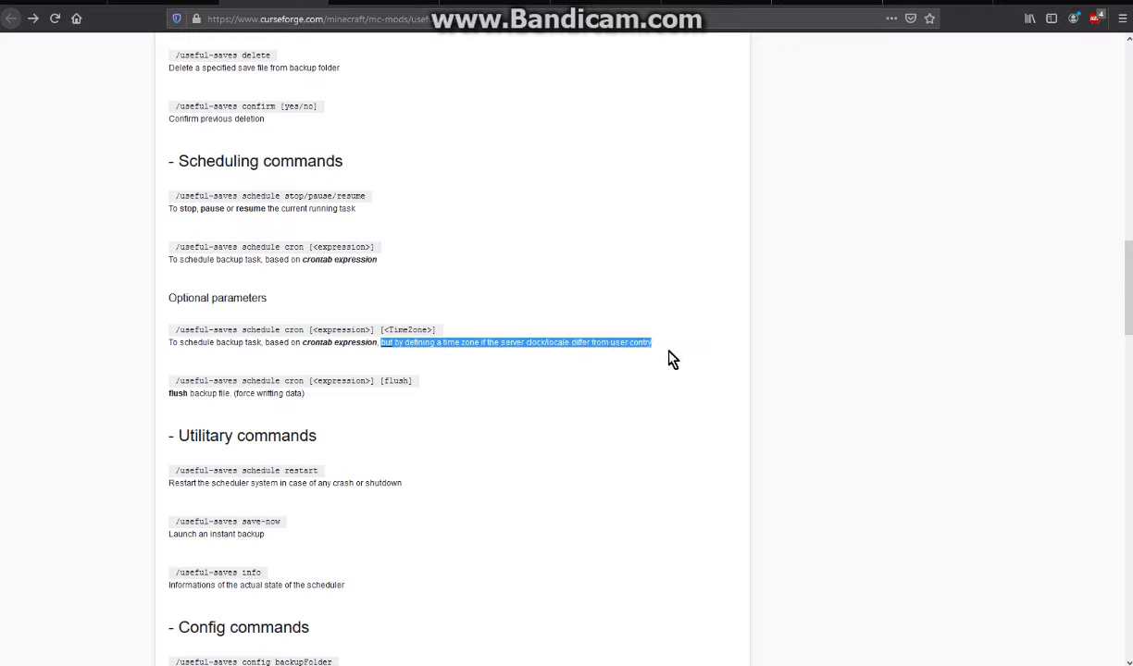
pyautogui.click(594, 412)
pyautogui.scroll(-1, 491, 400)
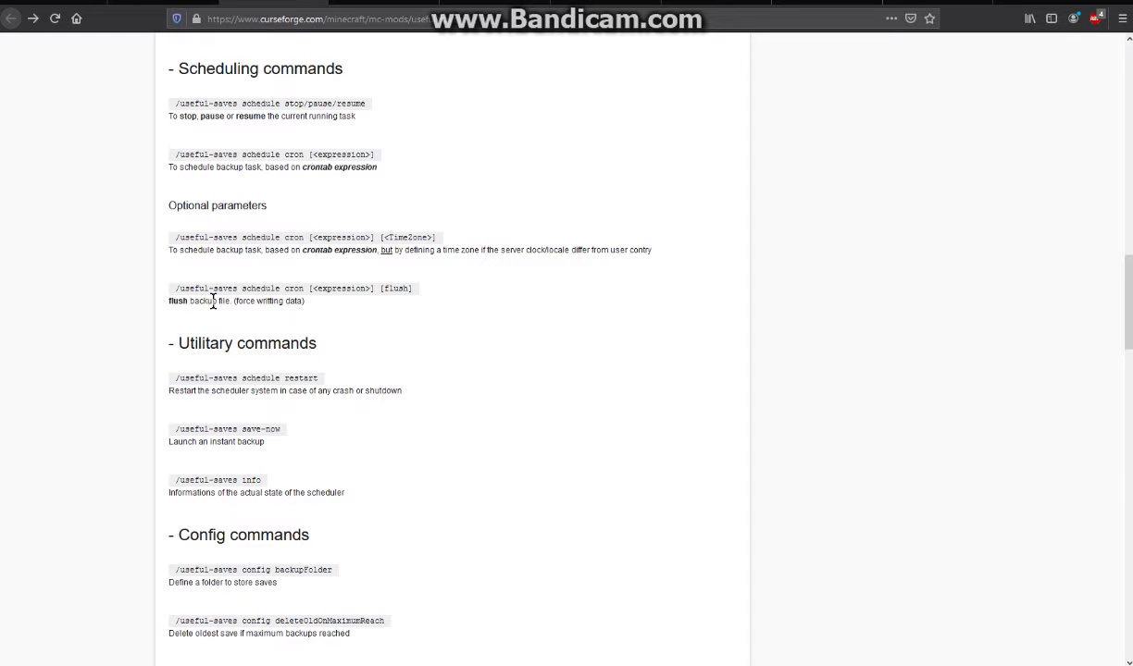
# Read the flush parameter description and the utility commands for restarting the scheduler, saving instantly and getting scheduler information
pyautogui.moveTo(230, 300); pyautogui.dragTo(165, 304)
pyautogui.click(357, 302)
pyautogui.scroll(-1, 465, 358)
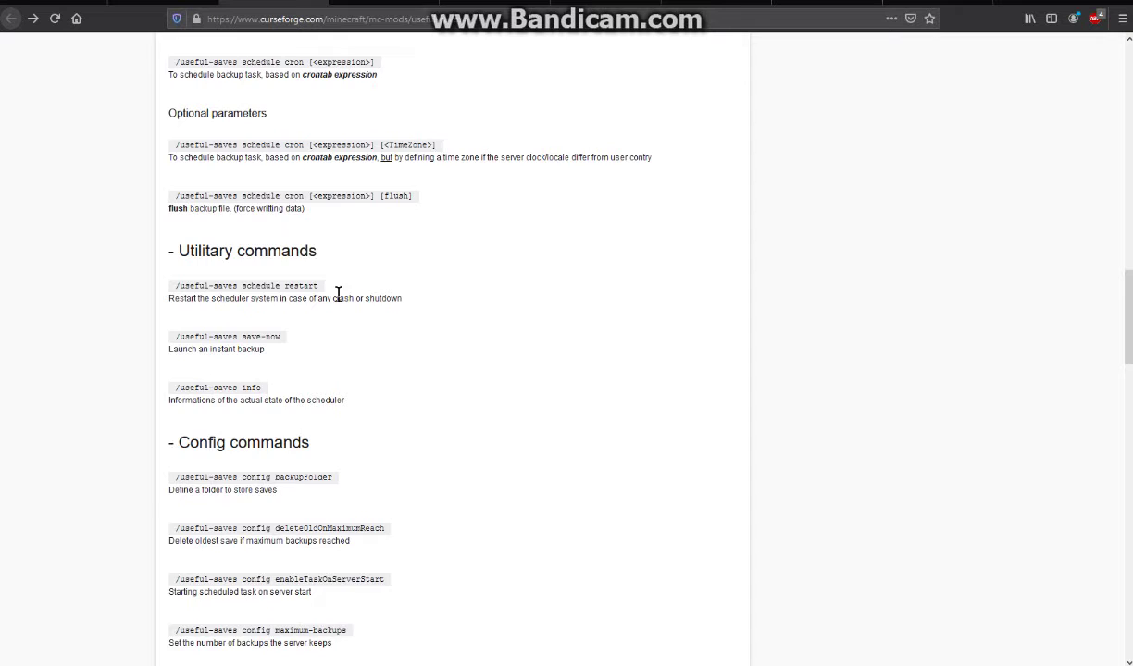
pyautogui.scroll(-1, 373, 298)
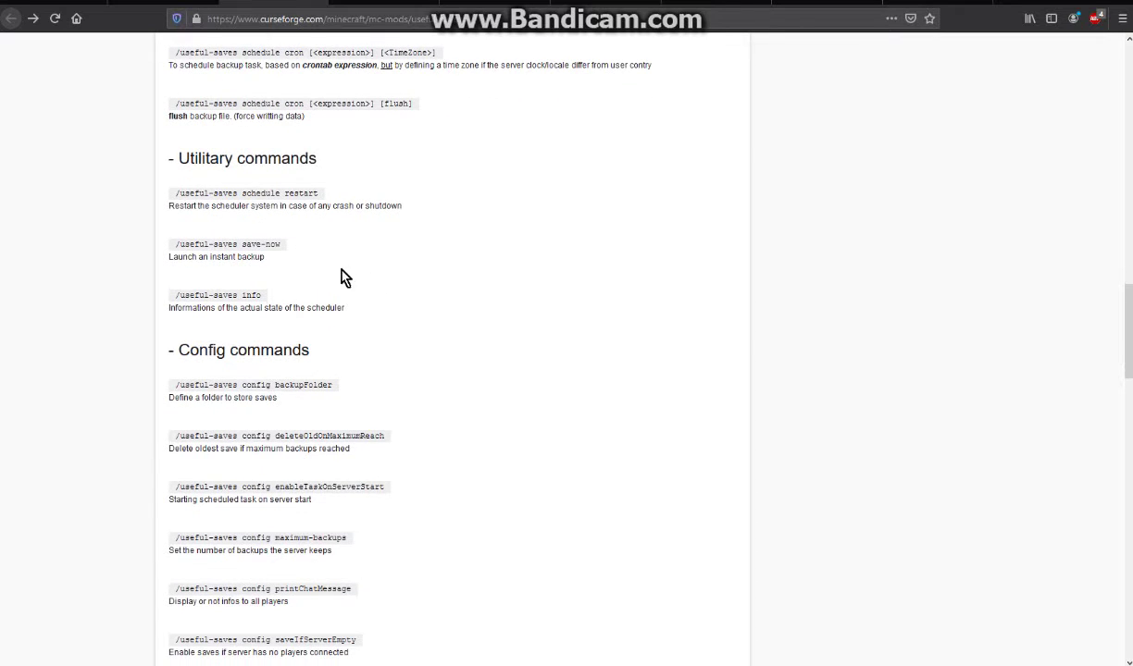
pyautogui.scroll(-3, 430, 324)
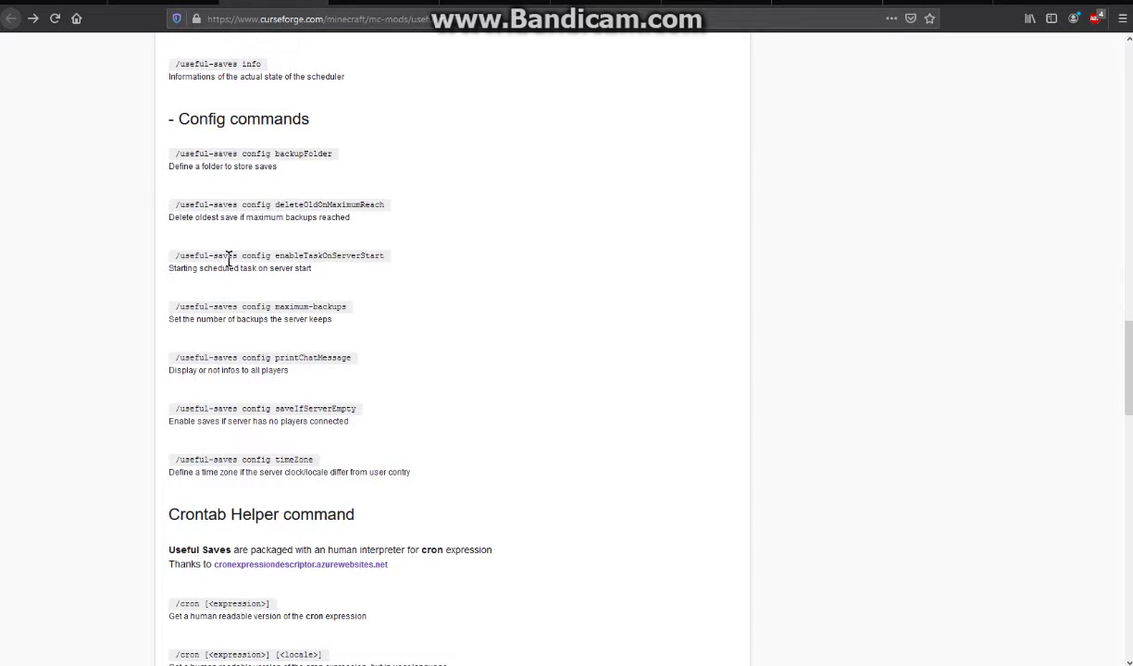
# Examine the config commands, highlighting the entries for enableTaskOnServerStart and deleteOldOnMaximumReach
pyautogui.moveTo(316, 268); pyautogui.dragTo(160, 273)
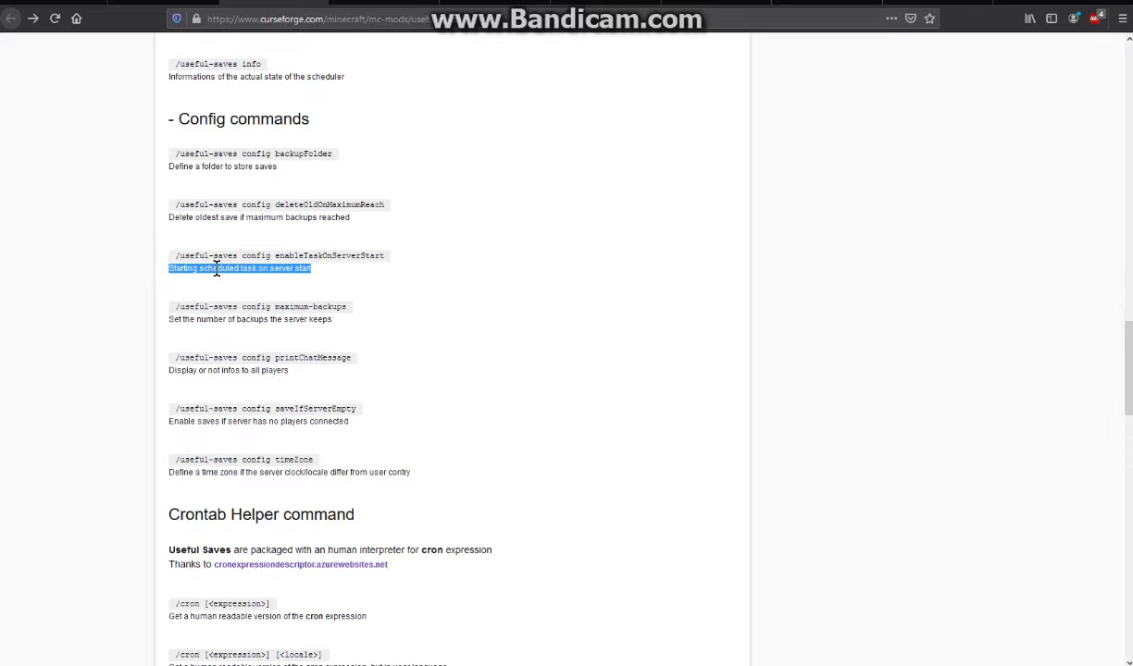
pyautogui.click(355, 276)
pyautogui.click(404, 256)
pyautogui.doubleClick(346, 255)
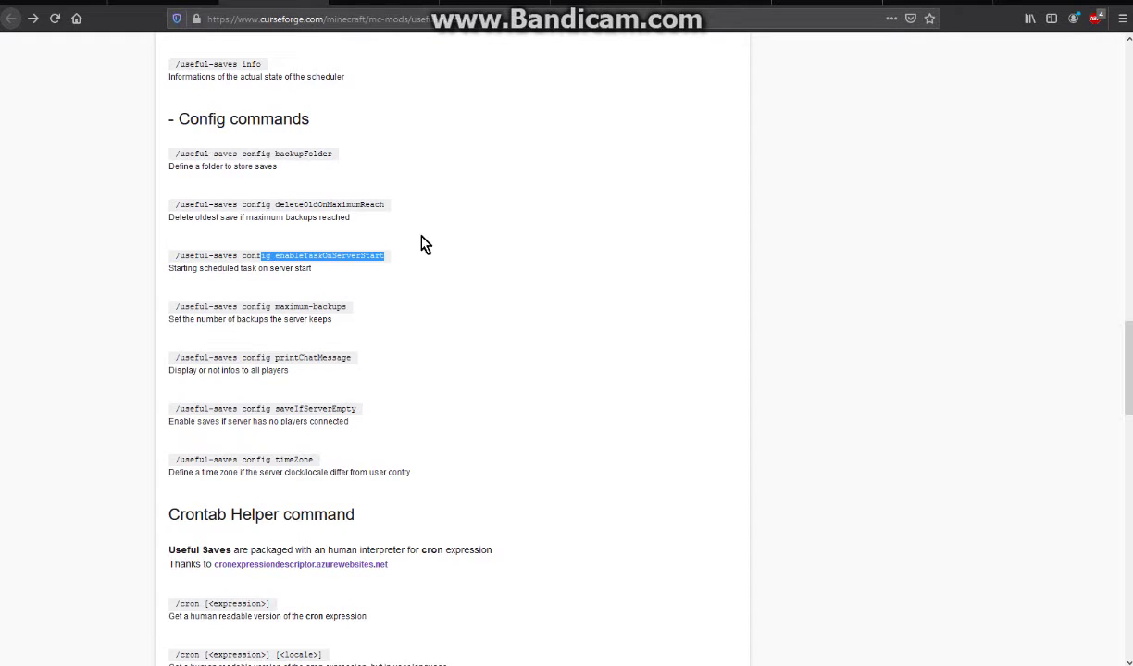
pyautogui.click(438, 234)
pyautogui.moveTo(375, 222); pyautogui.dragTo(146, 219)
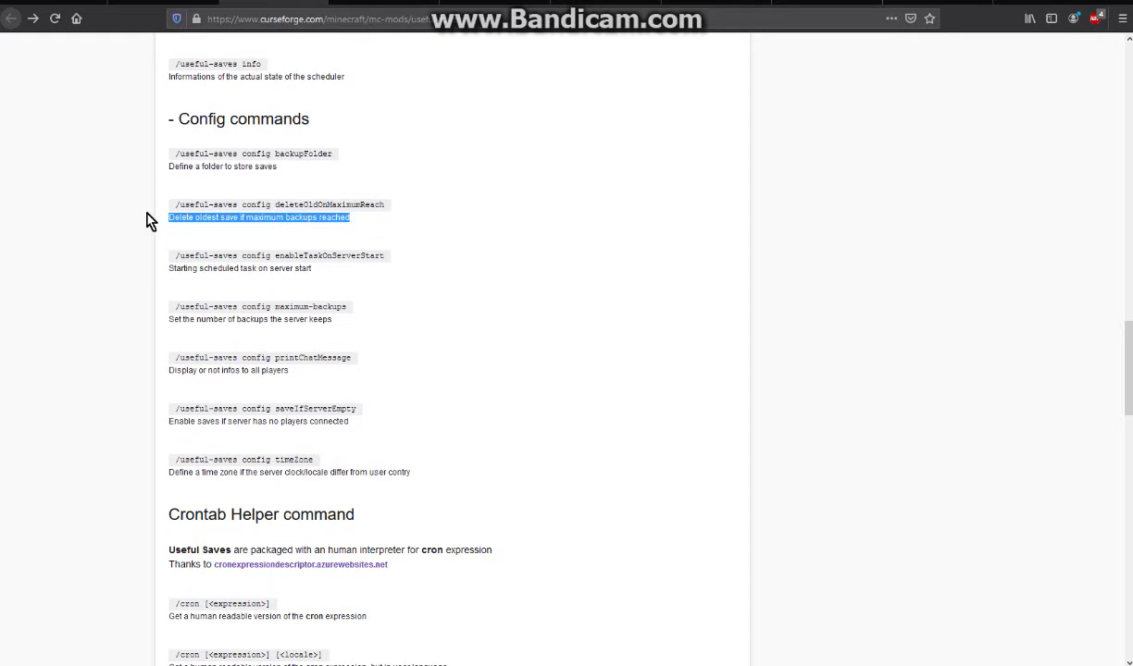
pyautogui.click(575, 374)
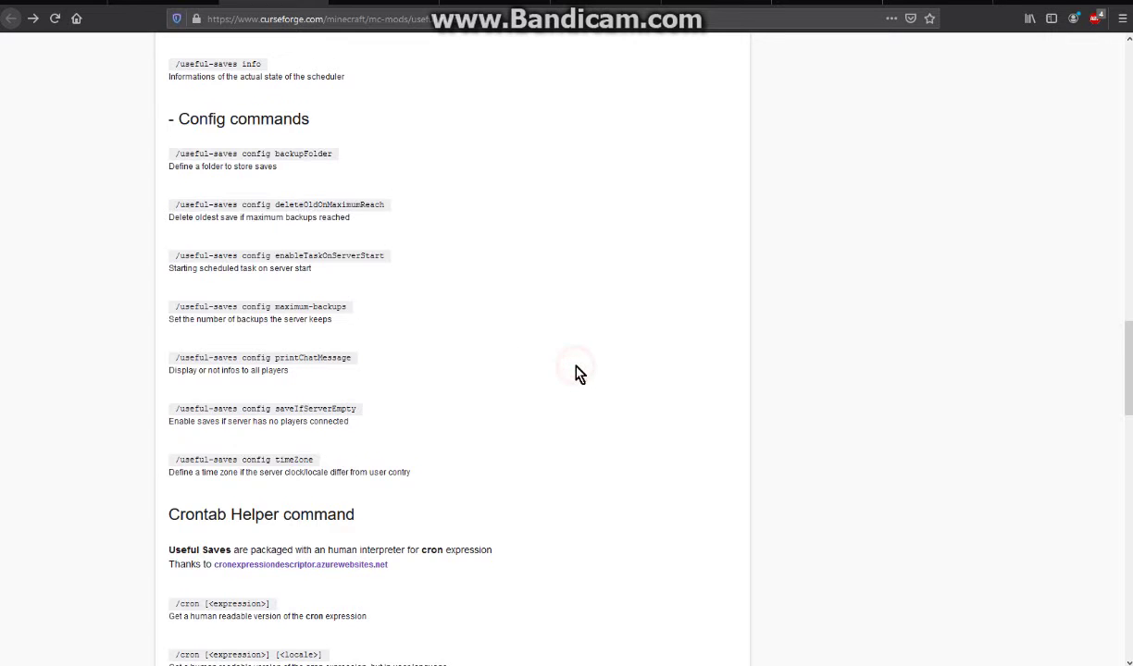
# Read the Crontab Helper command, useful links and modpack permission sections, then return toward the start of the mod page
pyautogui.scroll(-4, 243, 335)
pyautogui.scroll(-2, 250, 335)
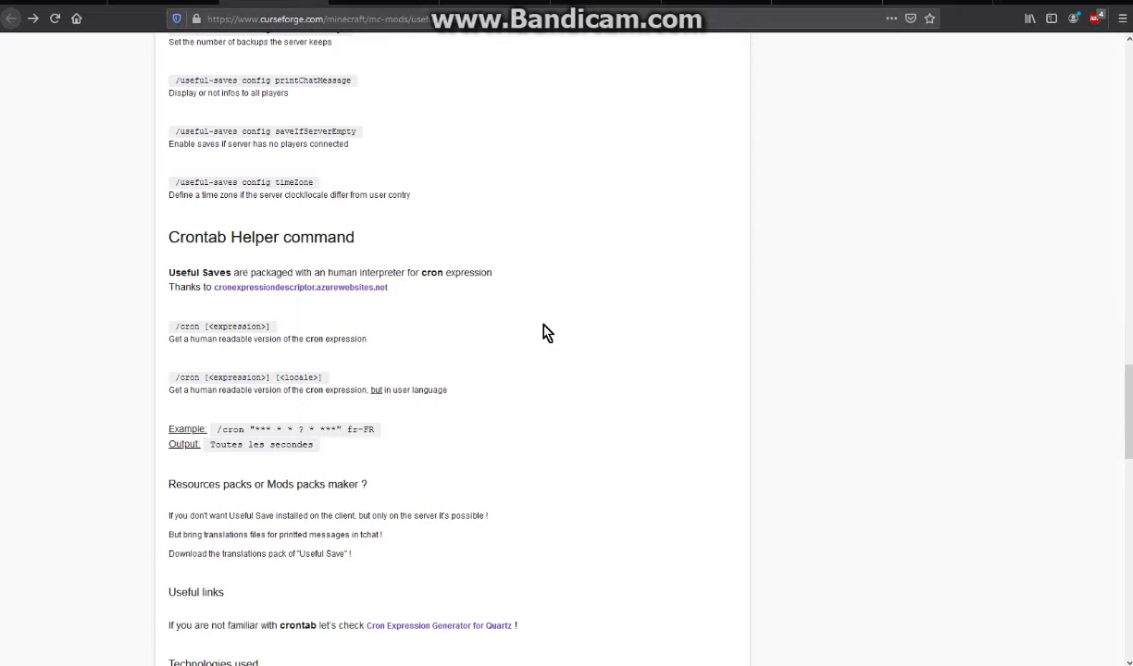
pyautogui.scroll(-2, 555, 329)
pyautogui.click(586, 292)
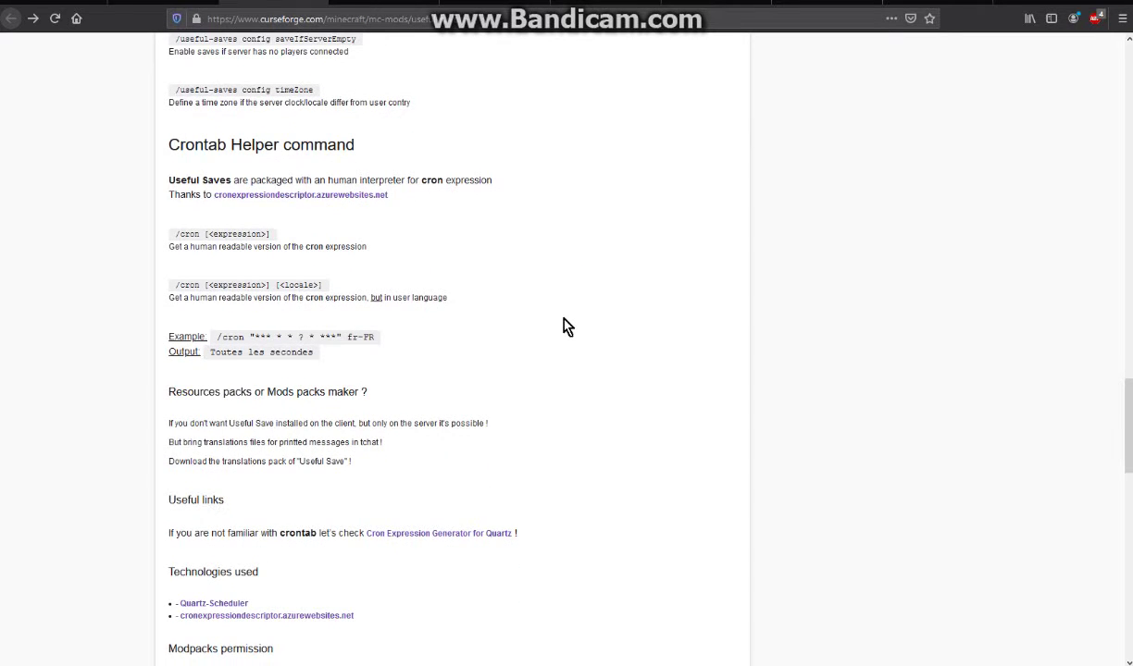
pyautogui.scroll(-2, 566, 325)
pyautogui.scroll(-1, 567, 326)
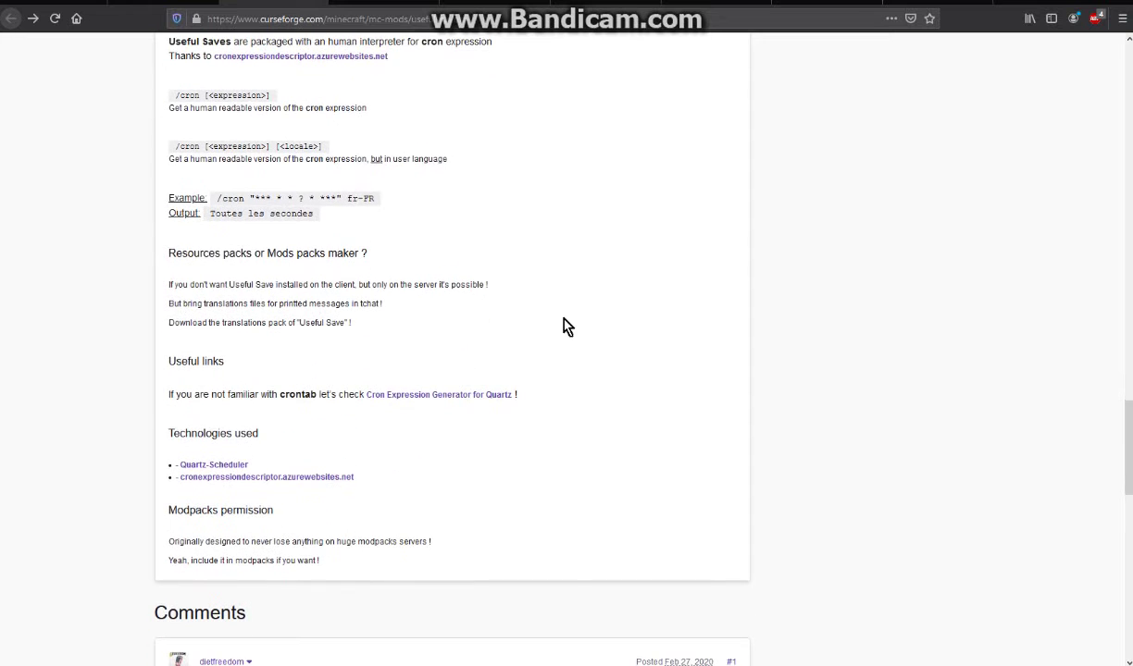
pyautogui.moveTo(1127, 464); pyautogui.dragTo(1002, 144)
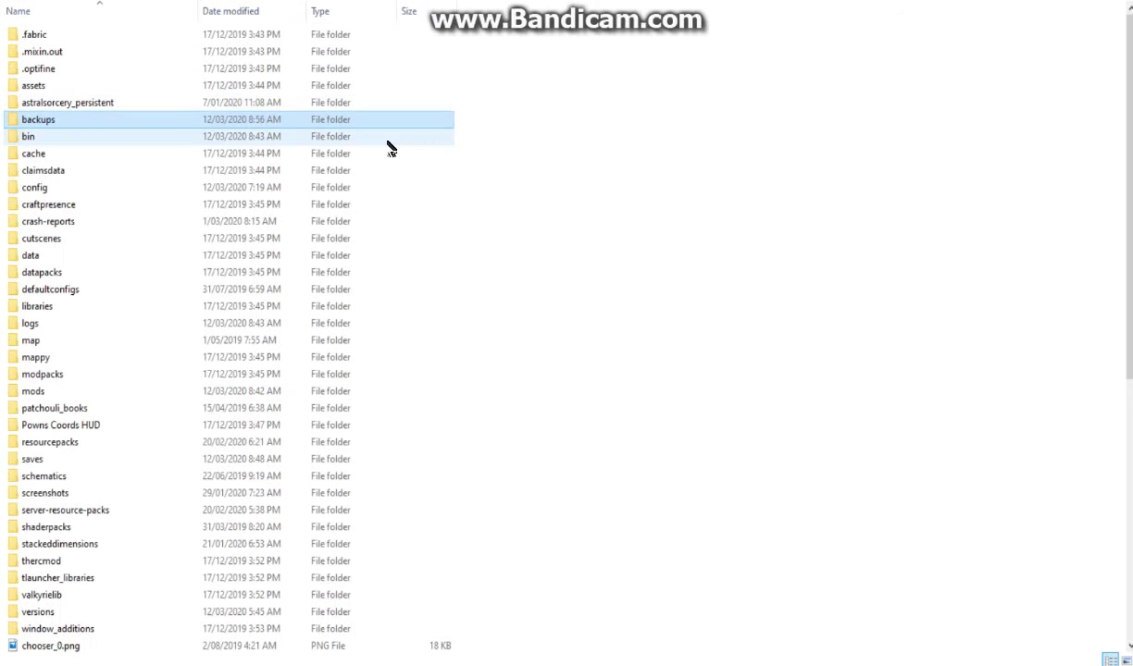
# In File Explorer, look through the saves folder for the Useful Saves world, then go back and select the backups folder
pyautogui.doubleClick(33, 459)
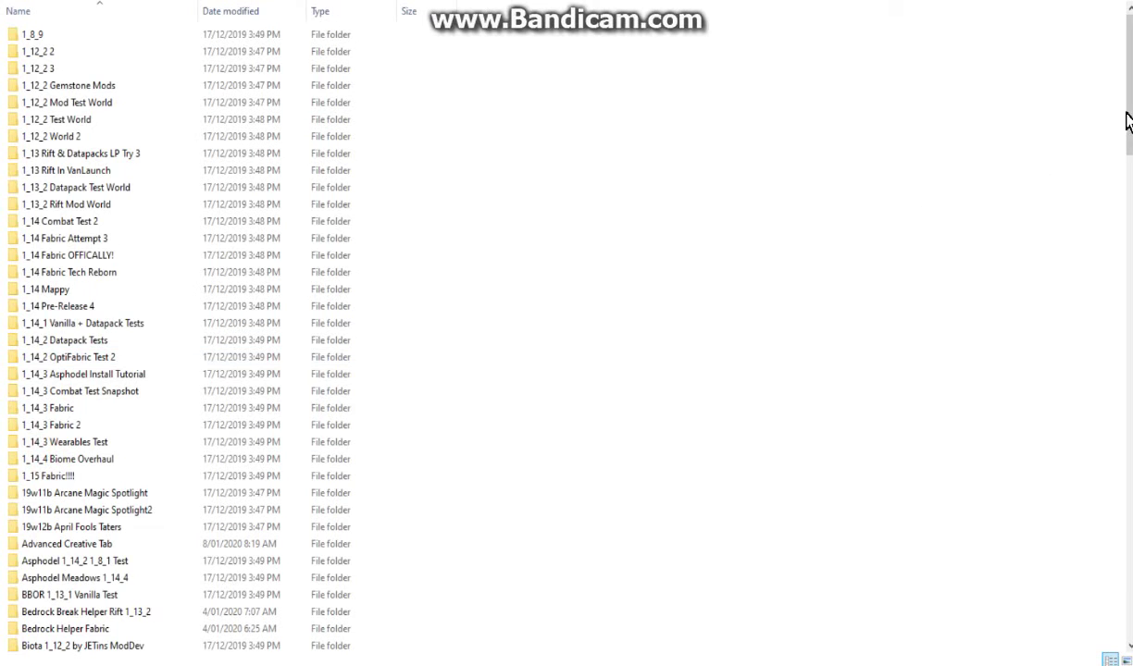
pyautogui.moveTo(1127, 120); pyautogui.dragTo(1046, 632)
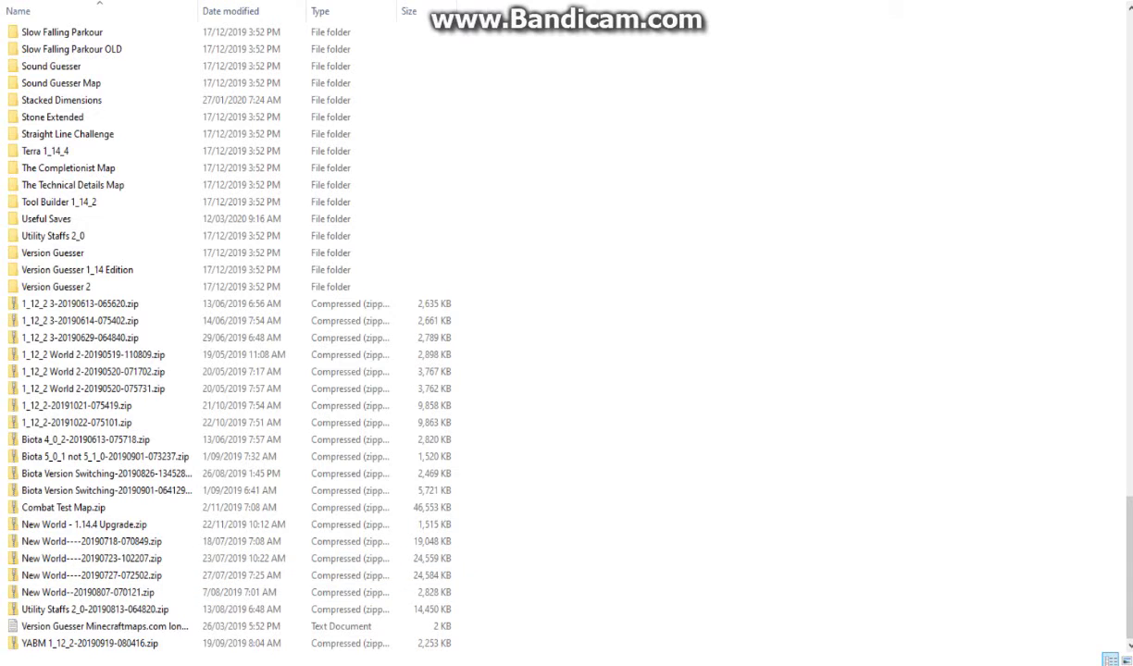
pyautogui.press('BackSpace')
pyautogui.click(41, 120)
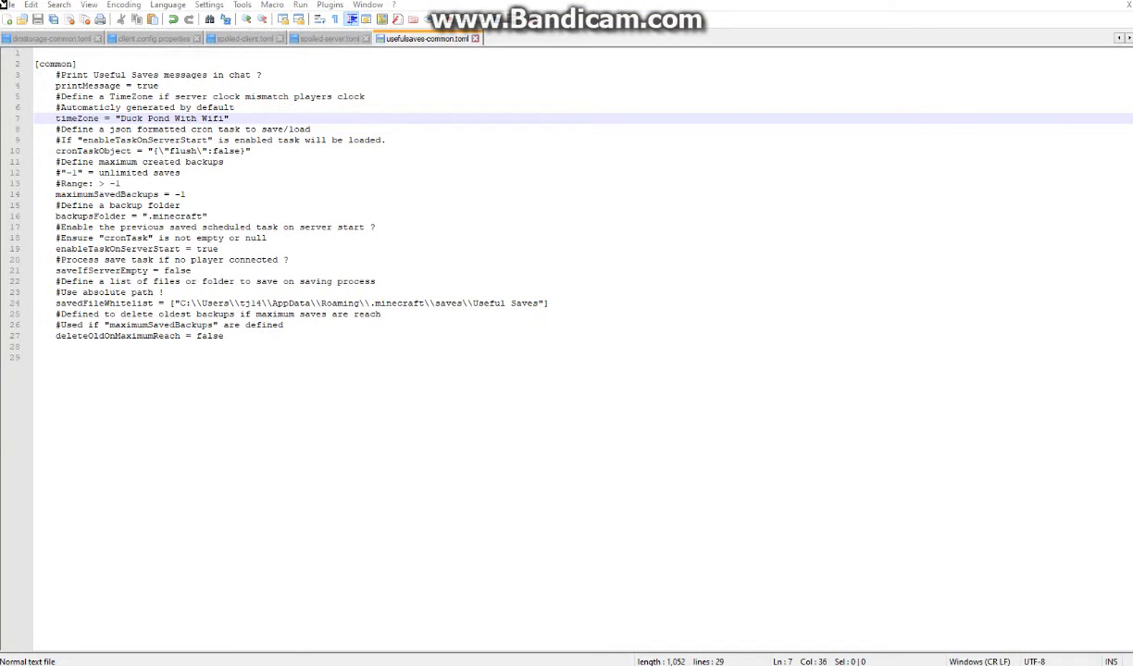
# In Notepad++, review the printMessage, timeZone and cronTaskObject settings in usefulsaves-common.toml
pyautogui.click(198, 86)
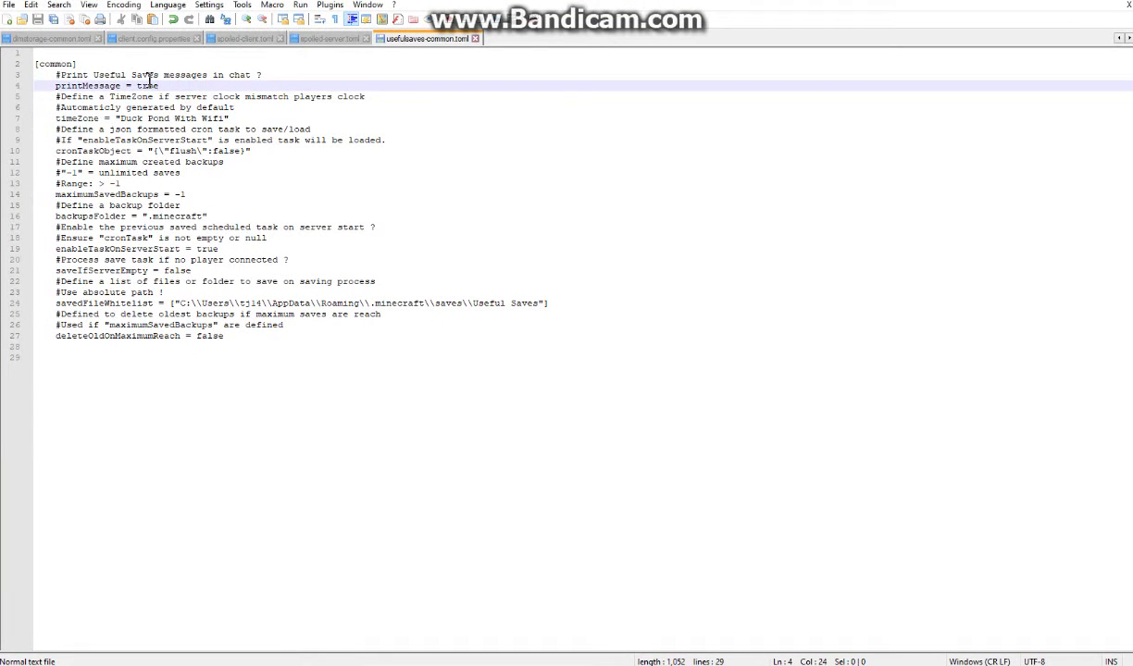
pyautogui.moveTo(176, 85); pyautogui.dragTo(52, 85)
pyautogui.click(261, 109)
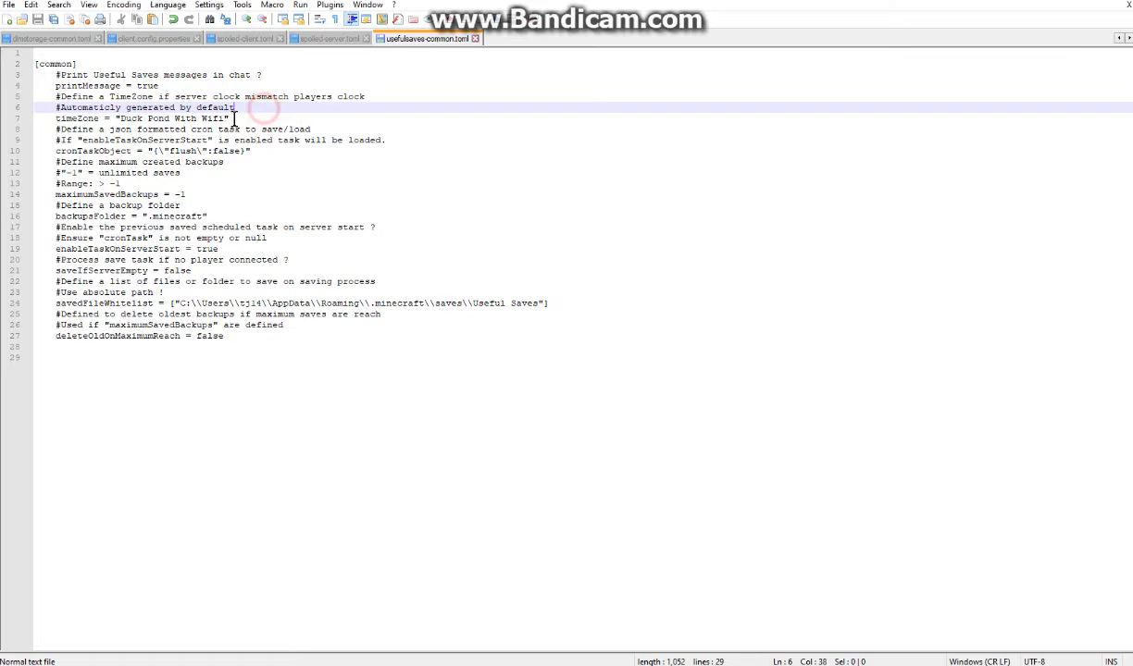
pyautogui.moveTo(229, 118); pyautogui.dragTo(53, 118)
pyautogui.click(231, 119)
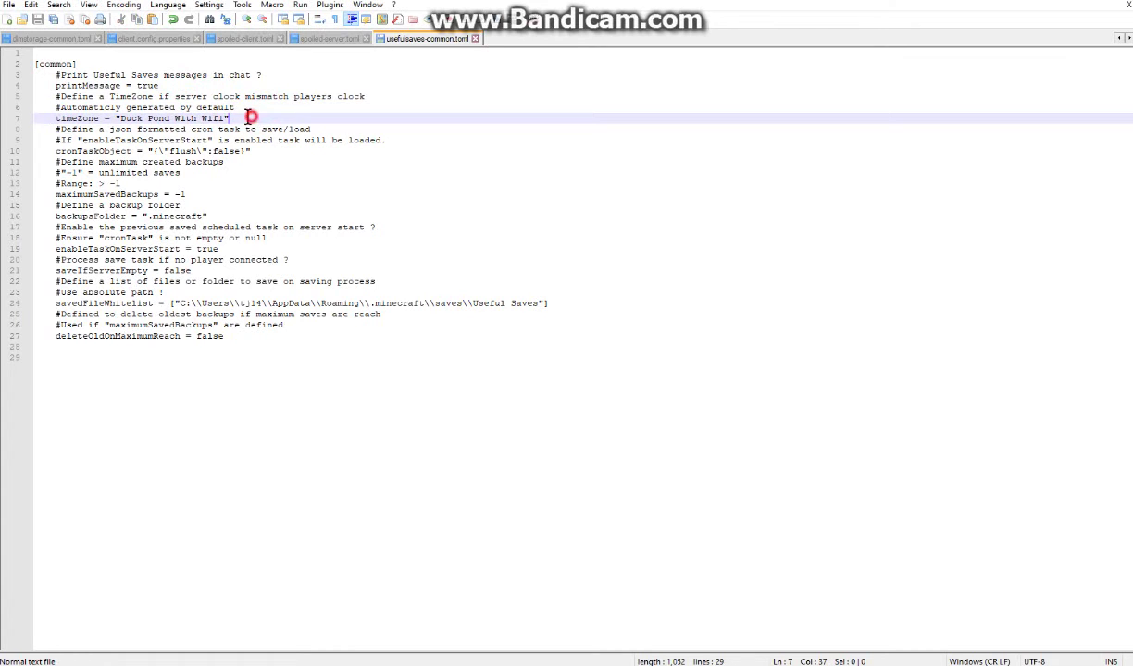
pyautogui.moveTo(273, 150); pyautogui.dragTo(397, 141)
pyautogui.click(290, 158)
pyautogui.click(447, 153)
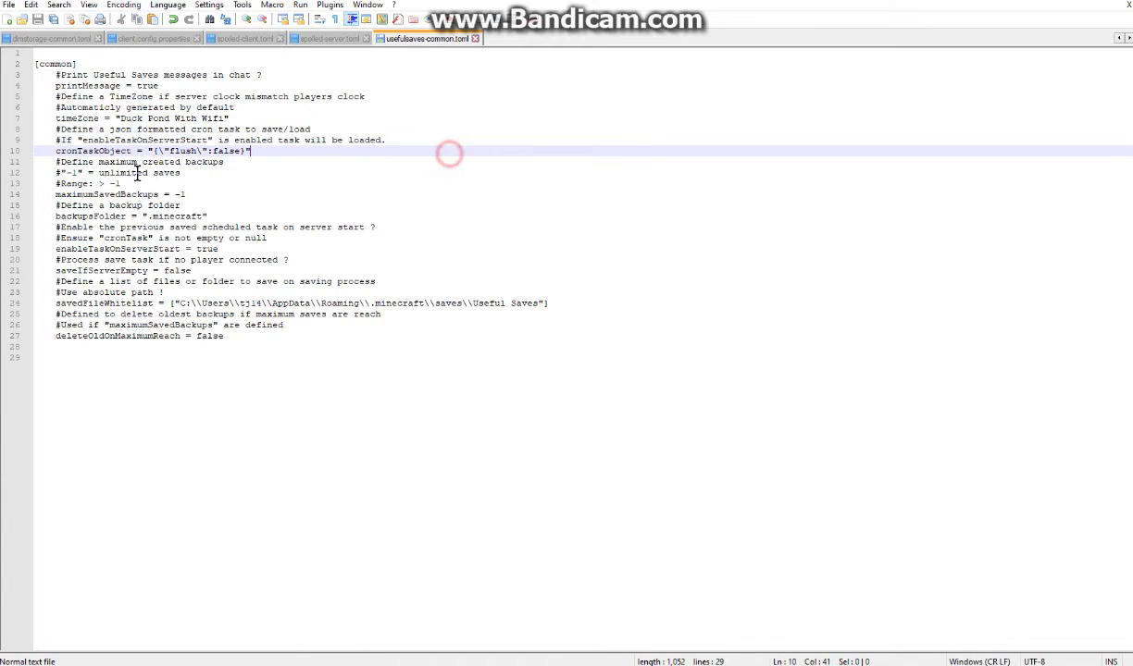
# Review the maximumSavedBackups setting with its unlimited saves comment, and the backupsFolder setting
pyautogui.moveTo(197, 172); pyautogui.dragTo(51, 174)
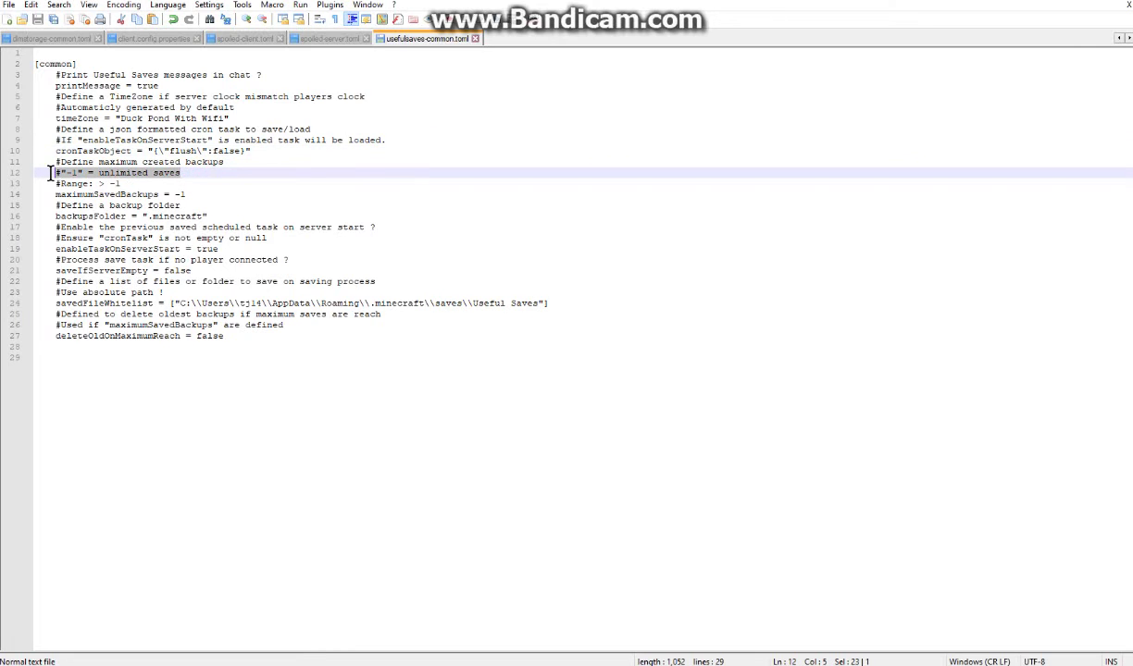
pyautogui.click(246, 183)
pyautogui.moveTo(212, 194); pyautogui.dragTo(51, 194)
pyautogui.click(228, 193)
pyautogui.moveTo(225, 217); pyautogui.dragTo(50, 217)
pyautogui.click(211, 216)
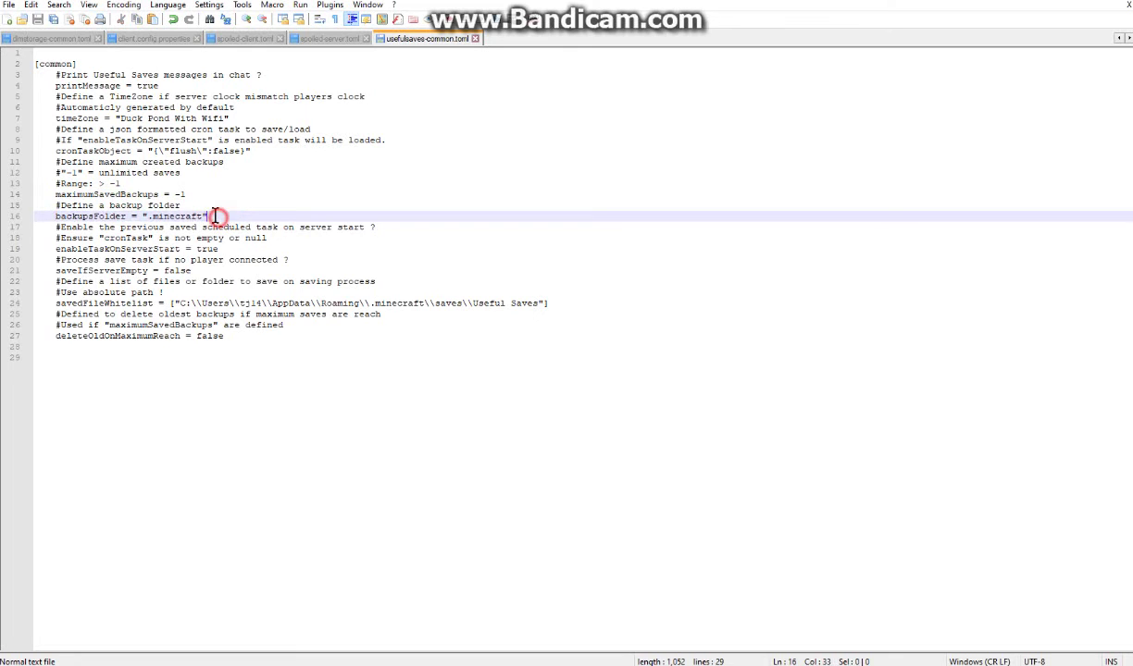
pyautogui.moveTo(203, 215); pyautogui.dragTo(148, 217)
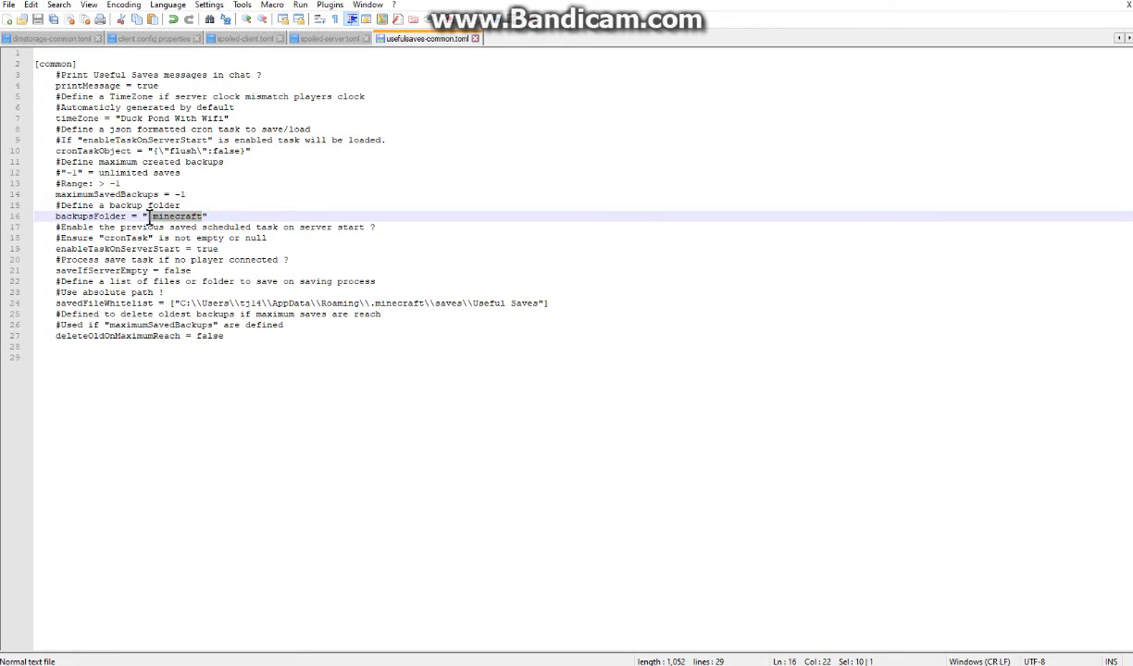
pyautogui.click(229, 217)
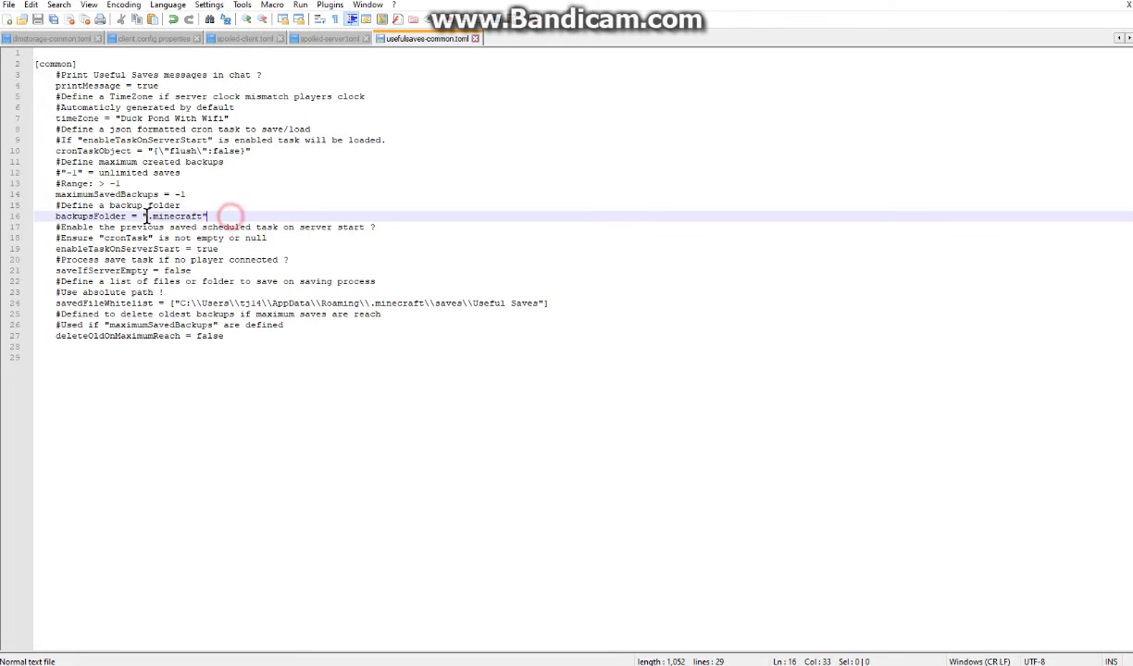
# Review the enableTaskOnServerStart and saveIfServerEmpty settings, including the comment about saving with no player connected
pyautogui.click(272, 248)
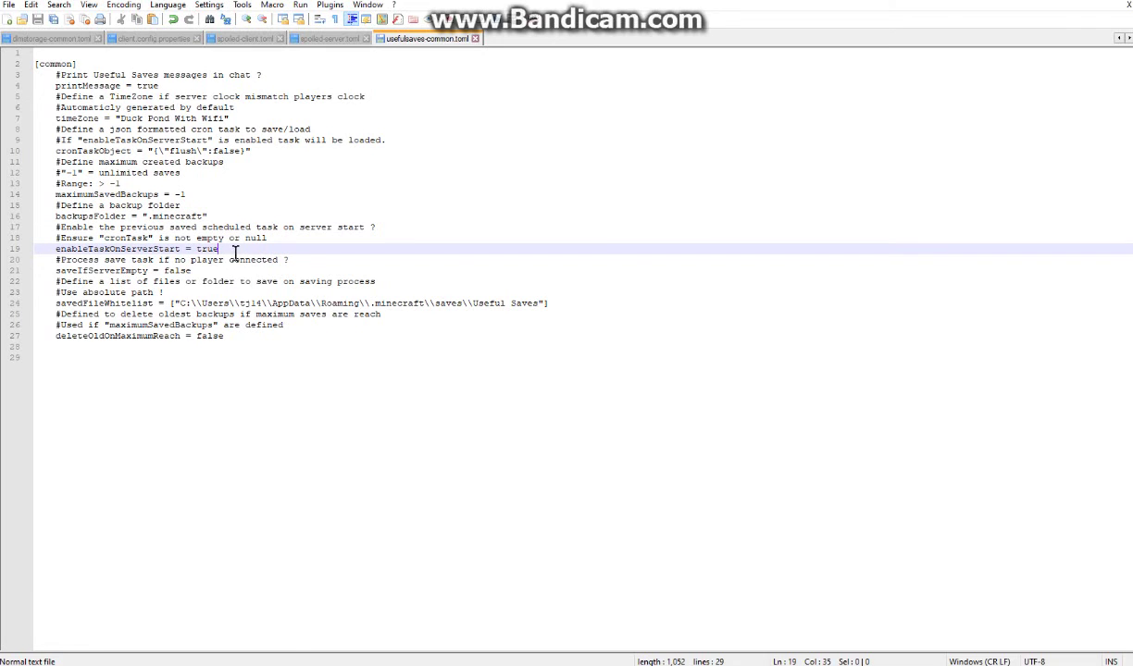
pyautogui.moveTo(235, 250); pyautogui.dragTo(60, 252)
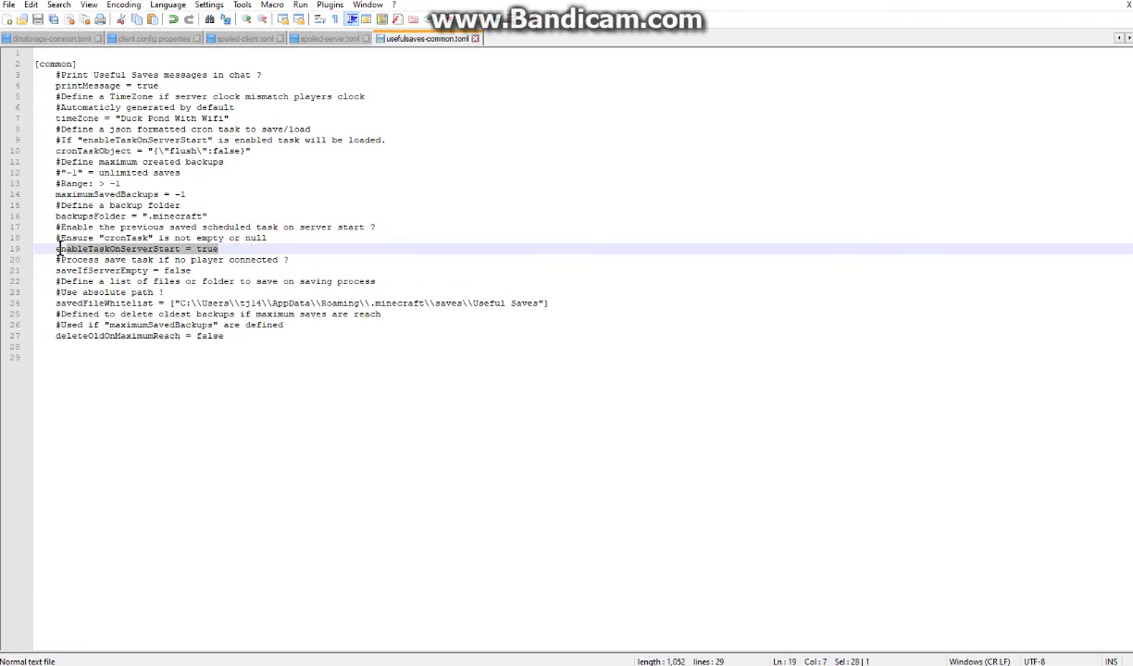
pyautogui.click(144, 252)
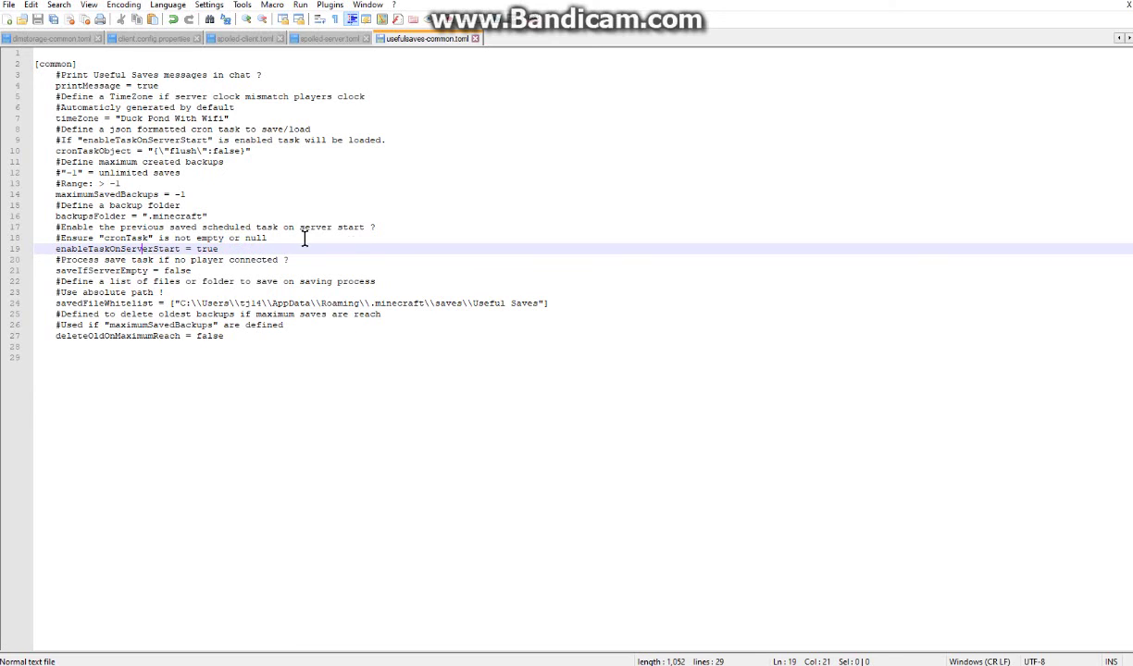
pyautogui.moveTo(202, 270); pyautogui.dragTo(51, 271)
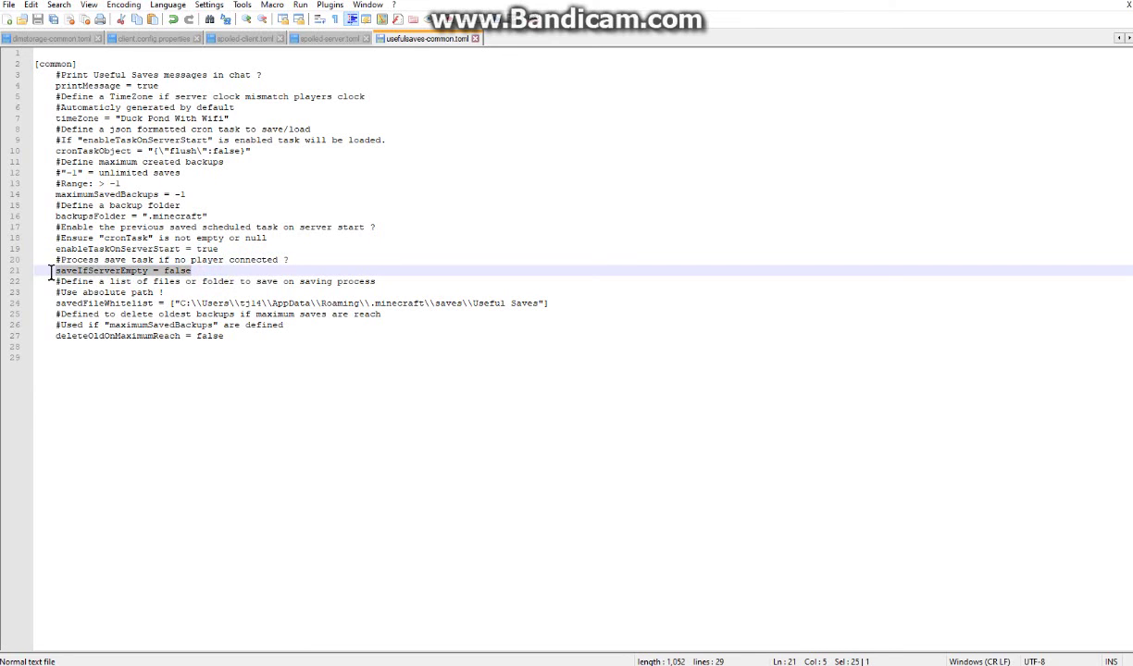
pyautogui.click(205, 269)
pyautogui.moveTo(102, 260); pyautogui.dragTo(304, 257)
pyautogui.click(330, 259)
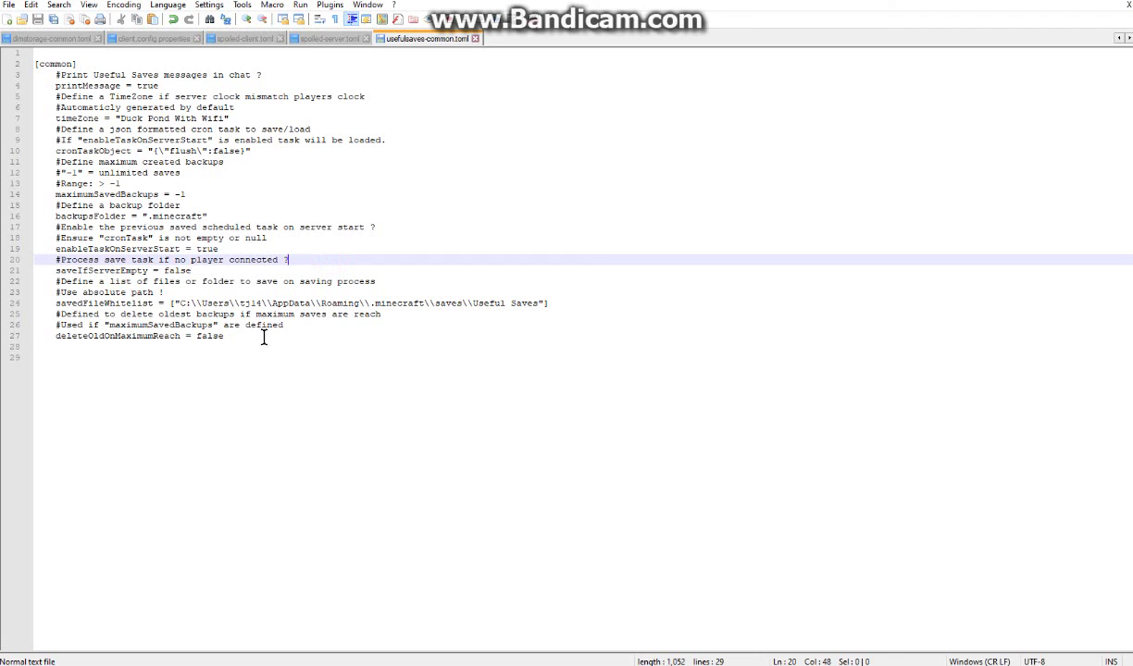
# Review the deleteOldOnMaximumReach setting and the savedFileWhitelist path in the config file
pyautogui.moveTo(264, 338); pyautogui.dragTo(46, 336)
pyautogui.click(224, 336)
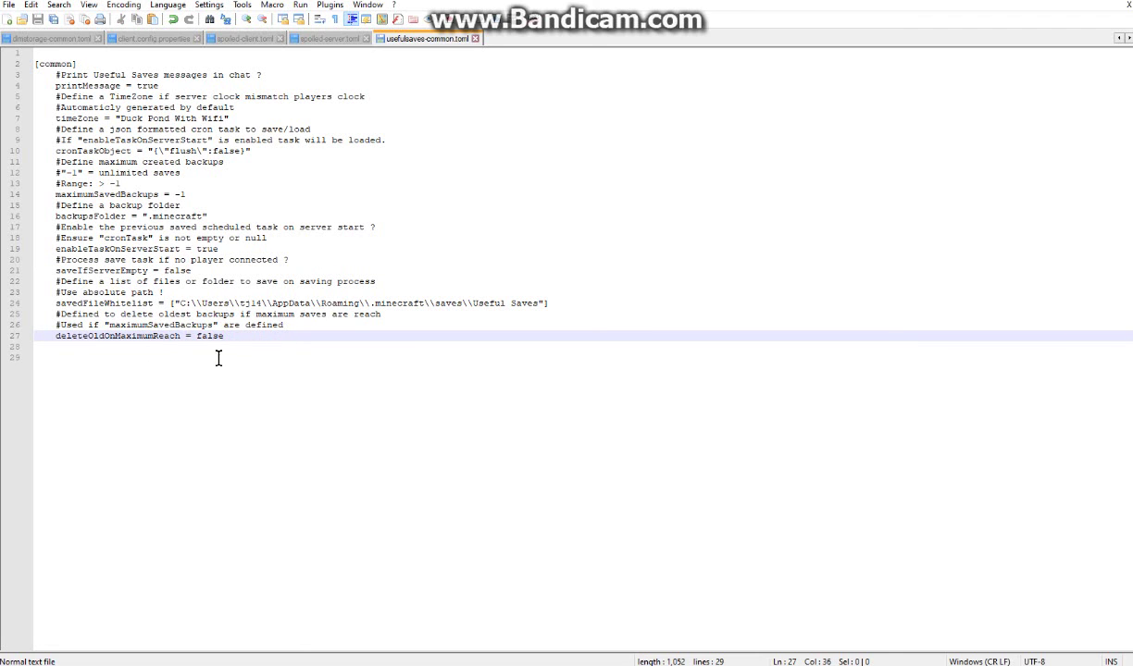
pyautogui.click(205, 325)
pyautogui.moveTo(55, 304); pyautogui.dragTo(582, 305)
pyautogui.click(590, 308)
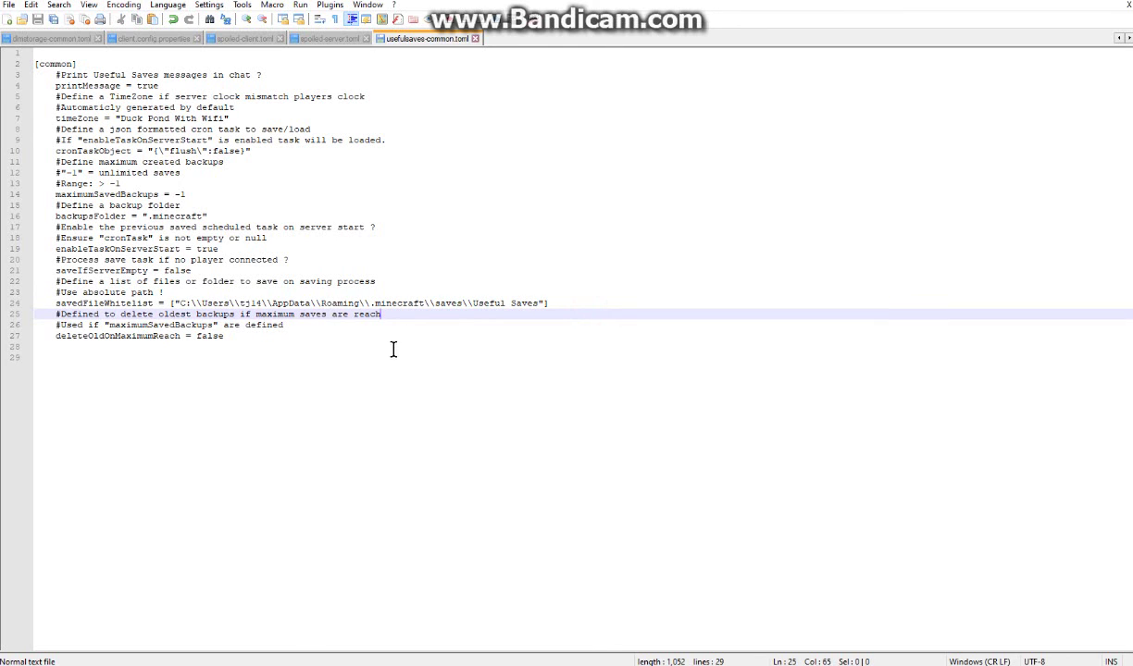